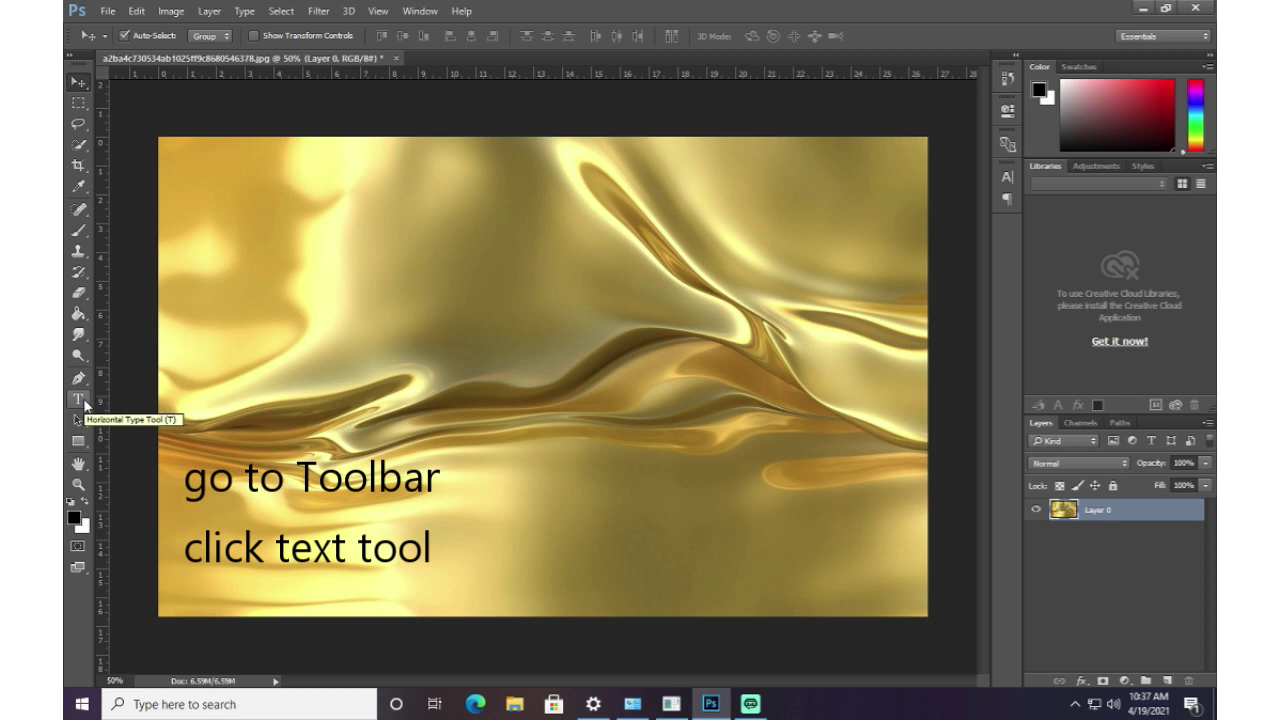
# Step: Add the paragraph text GOLD in Berlin Sans FB Bold at 550 pt and shrink its text box around the word
pyautogui.moveTo(208, 195); pyautogui.dragTo(893, 539)
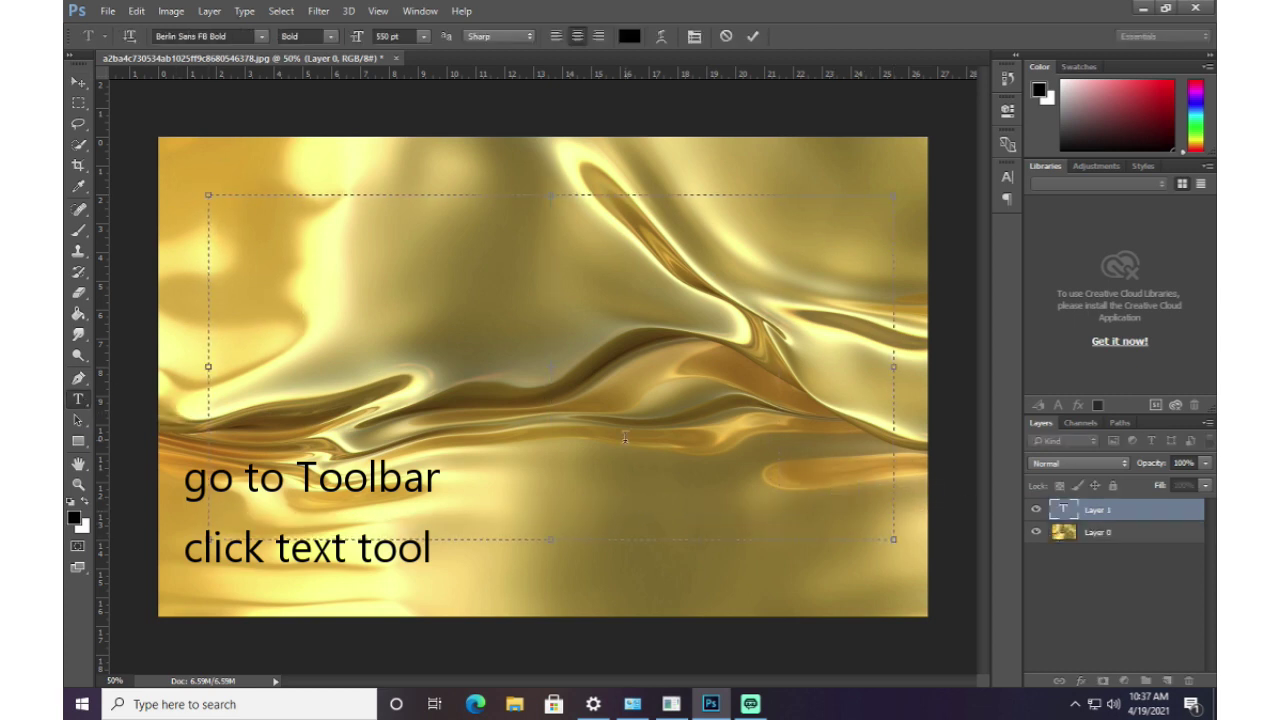
pyautogui.write('G')
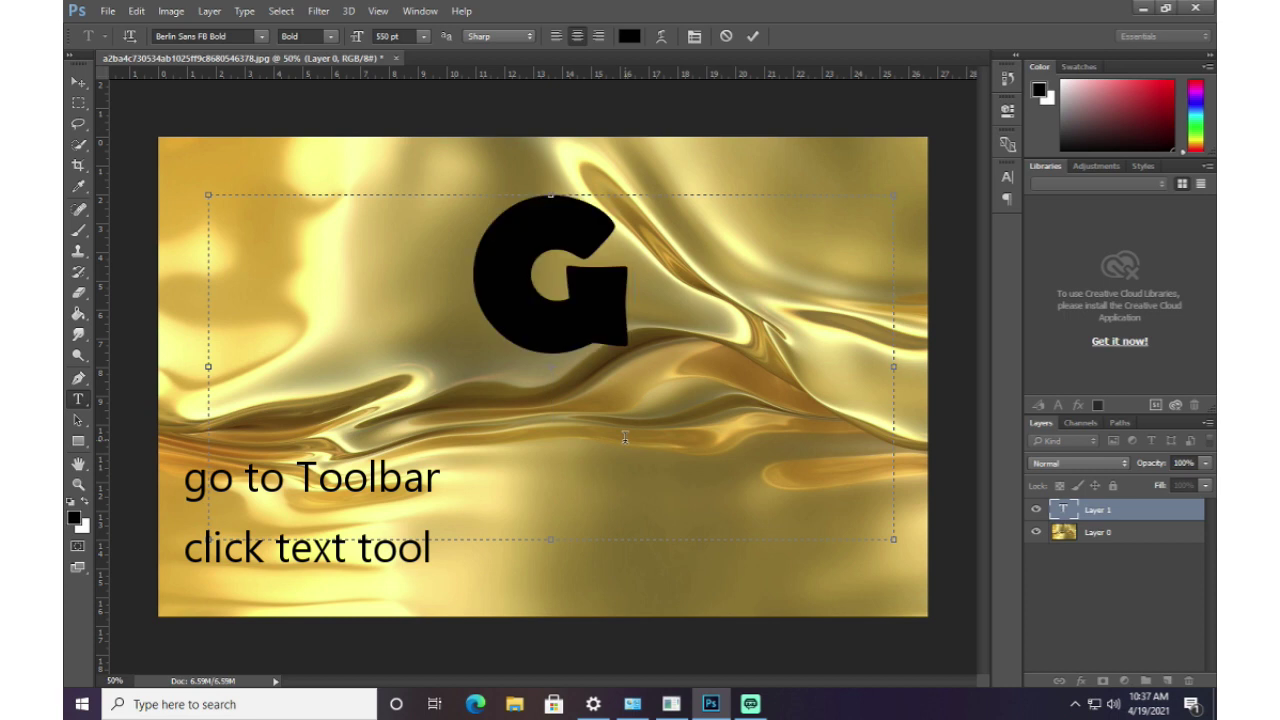
pyautogui.write('OLD')
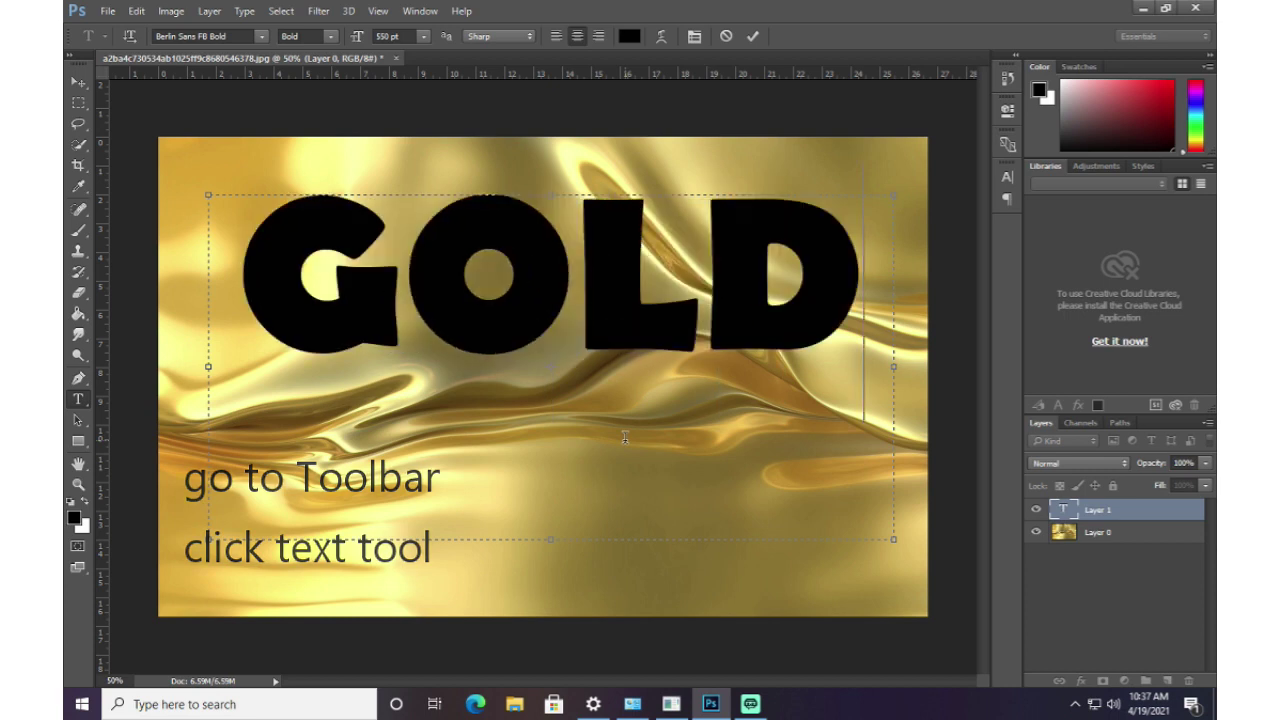
pyautogui.moveTo(894, 366); pyautogui.dragTo(860, 368)
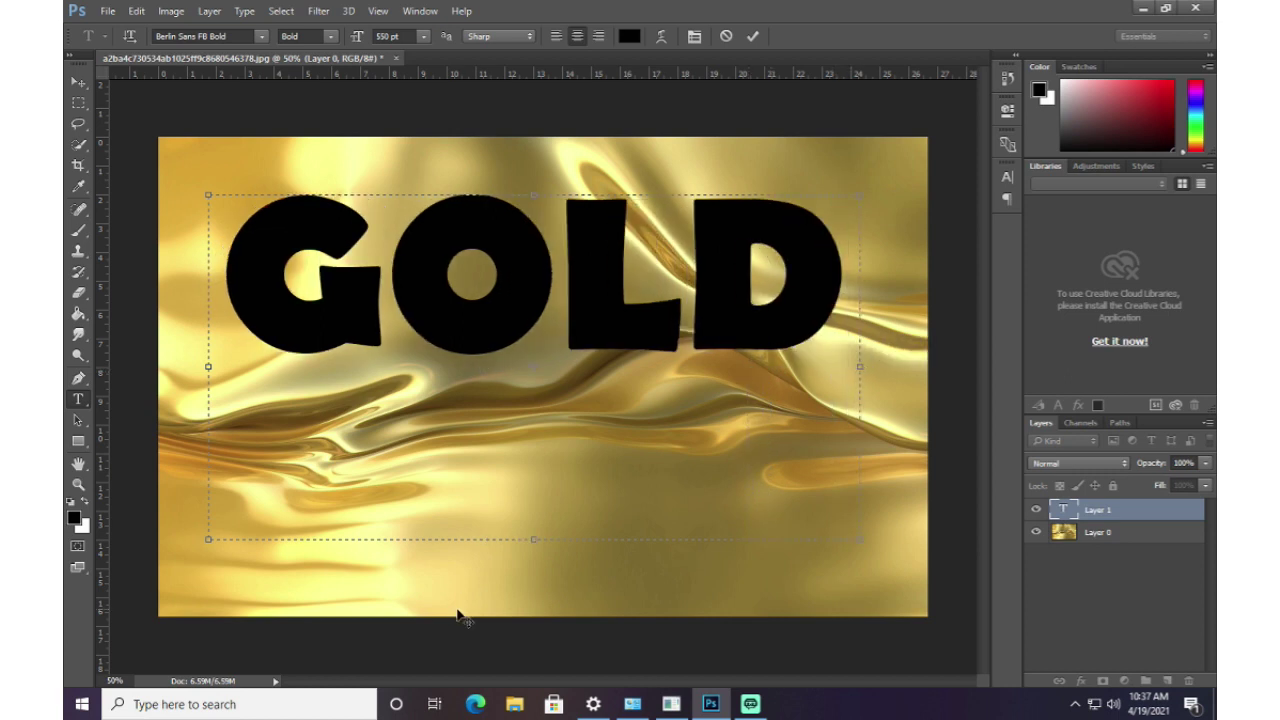
pyautogui.moveTo(537, 537); pyautogui.dragTo(537, 377)
pyautogui.click(78, 81)
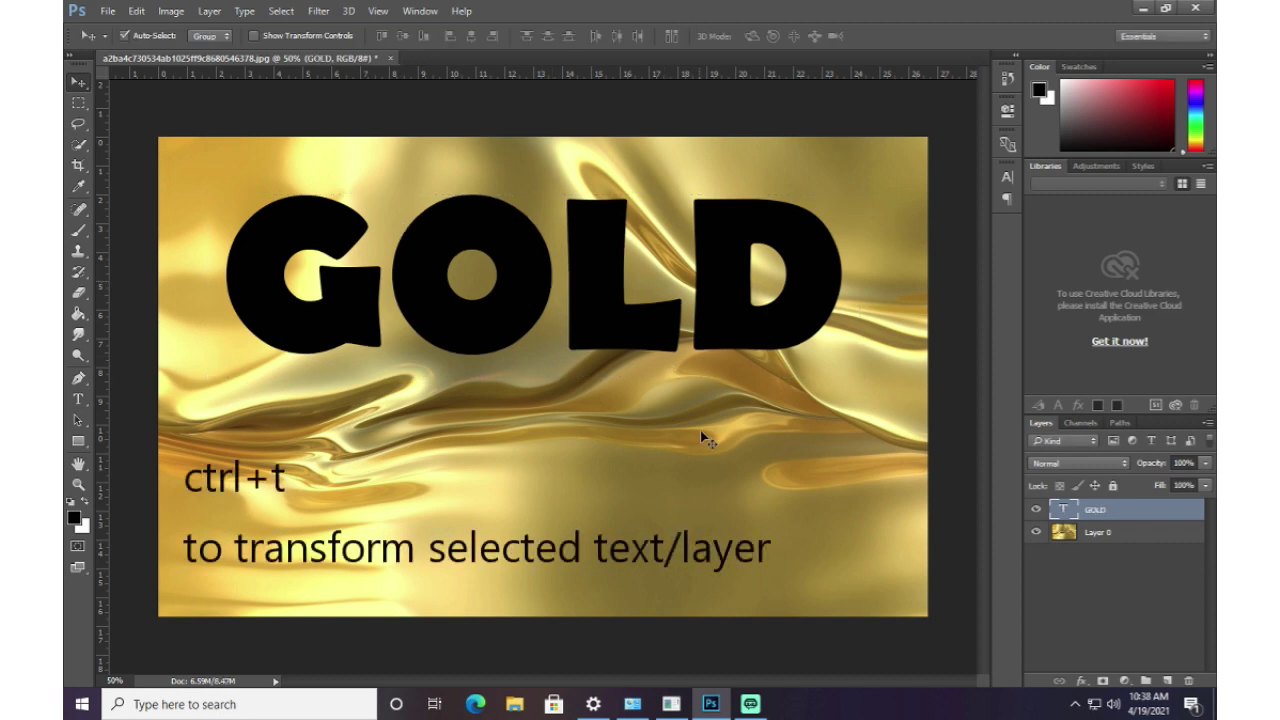
# Step: Stretch the GOLD text with Free Transform to about 118% width and 258% height so it fills the canvas
pyautogui.hotkey('ctrl', 't')
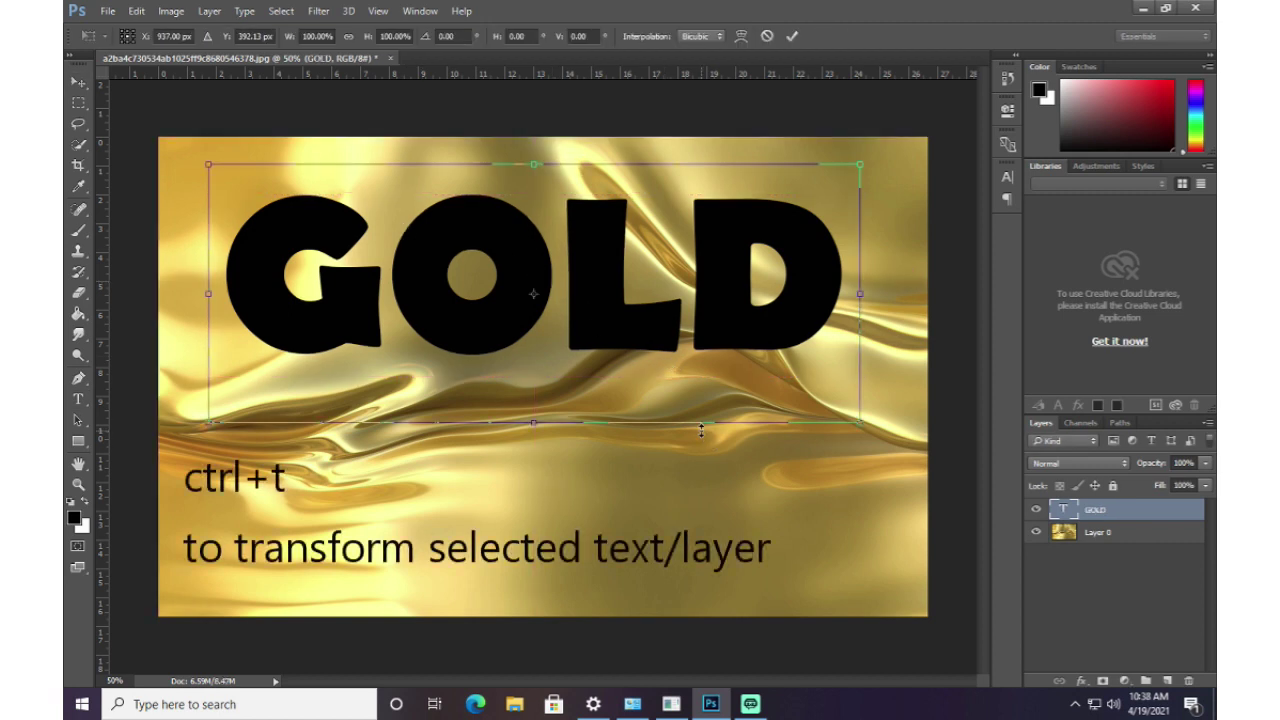
pyautogui.moveTo(858, 296); pyautogui.dragTo(928, 296)
pyautogui.moveTo(204, 292); pyautogui.dragTo(158, 292)
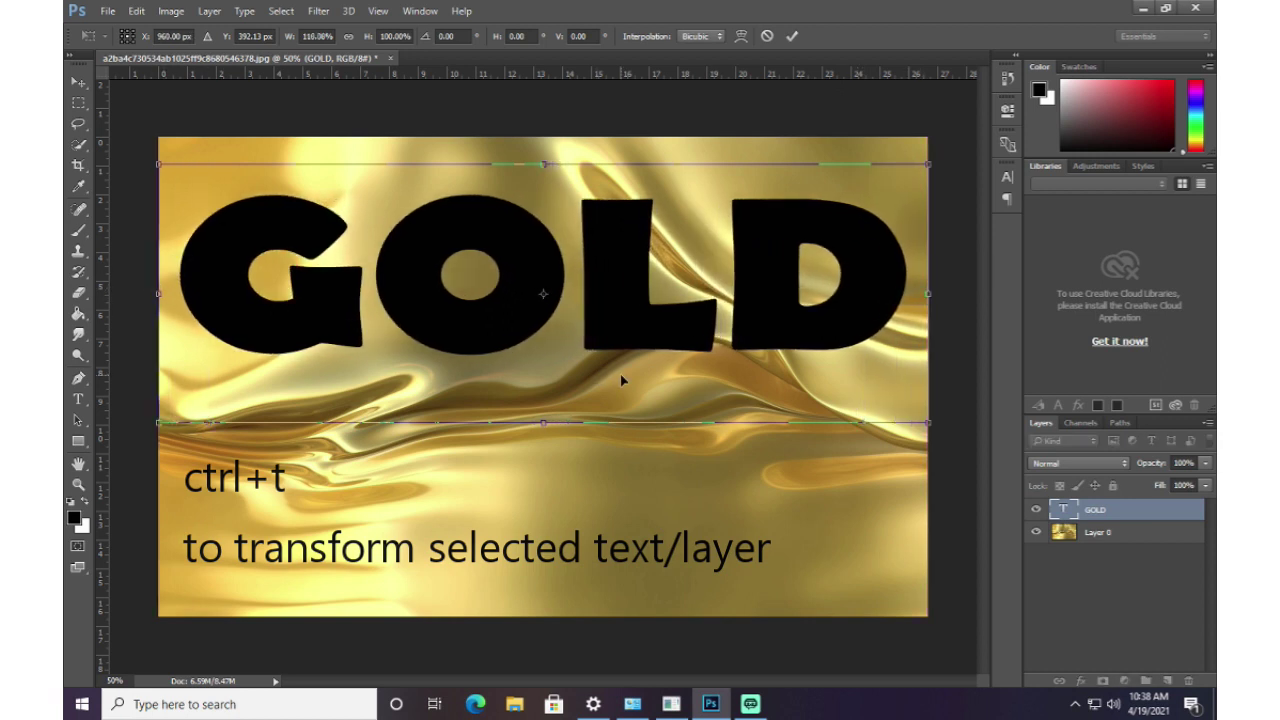
pyautogui.moveTo(545, 162); pyautogui.dragTo(552, 138)
pyautogui.moveTo(542, 421); pyautogui.dragTo(548, 705)
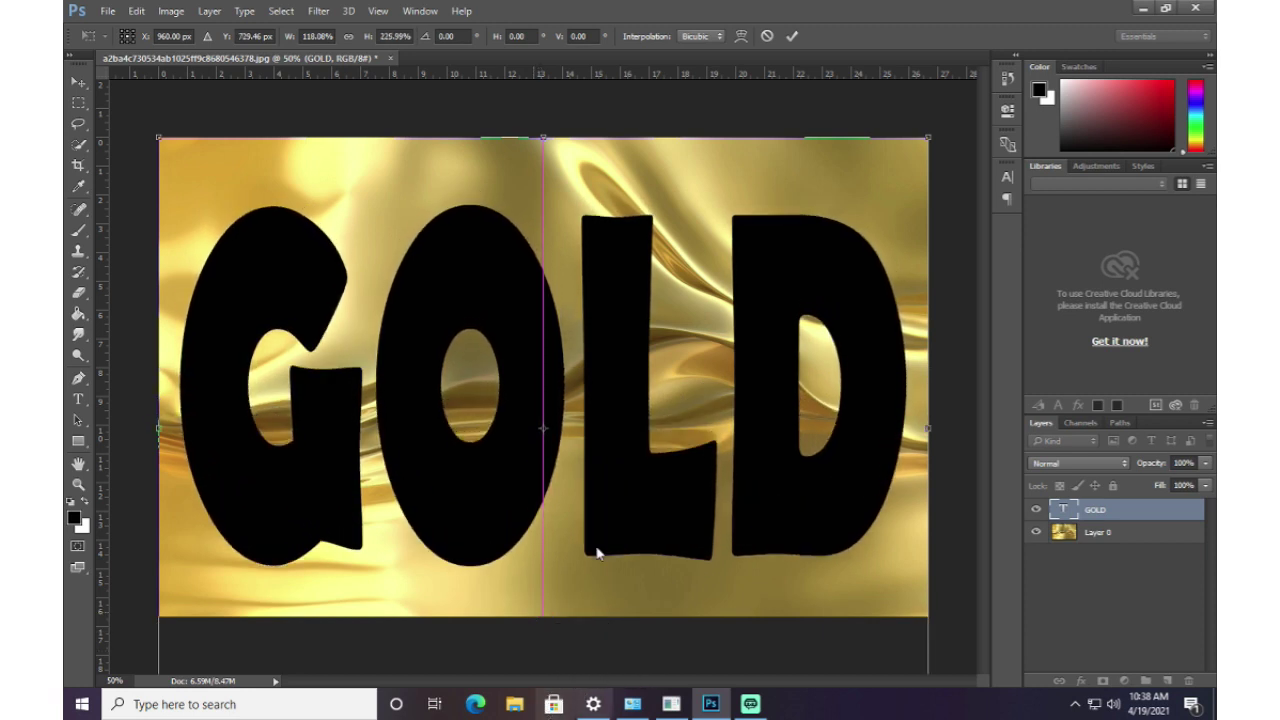
pyautogui.moveTo(544, 137); pyautogui.dragTo(586, 75)
pyautogui.moveTo(604, 256); pyautogui.dragTo(606, 281)
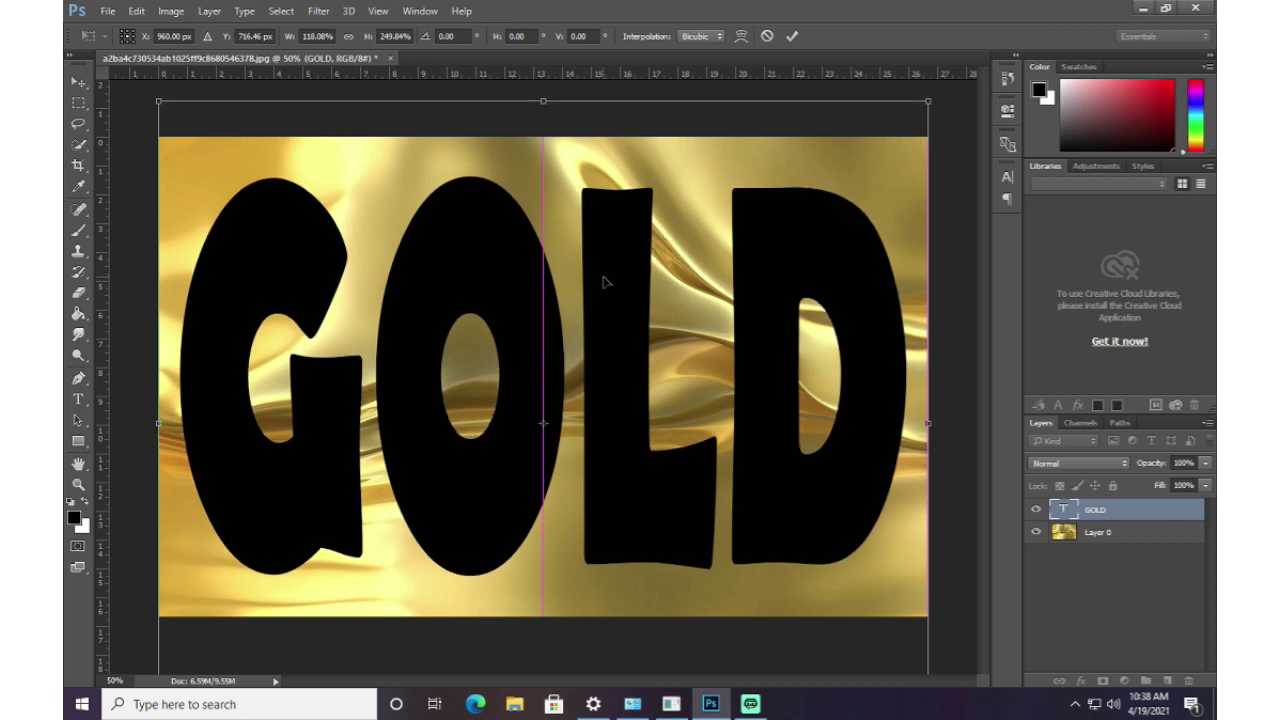
pyautogui.moveTo(543, 98); pyautogui.dragTo(552, 79)
pyautogui.moveTo(533, 346); pyautogui.dragTo(537, 360)
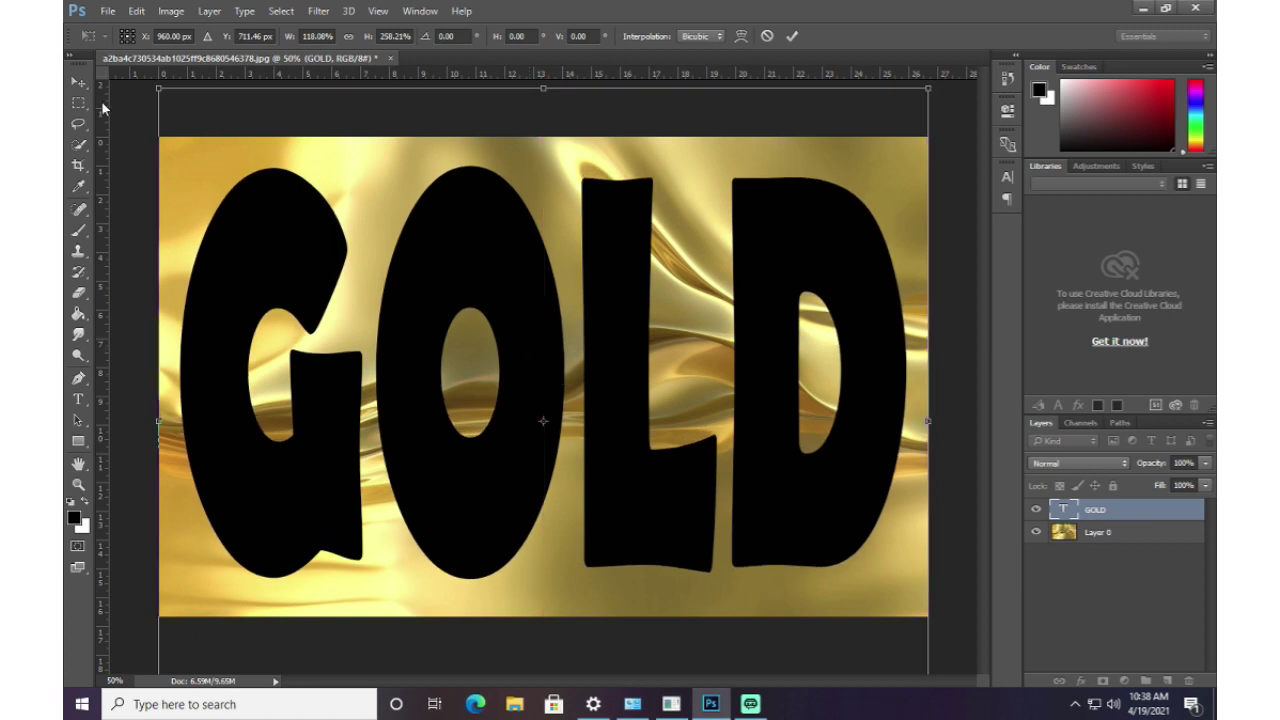
pyautogui.click(77, 84)
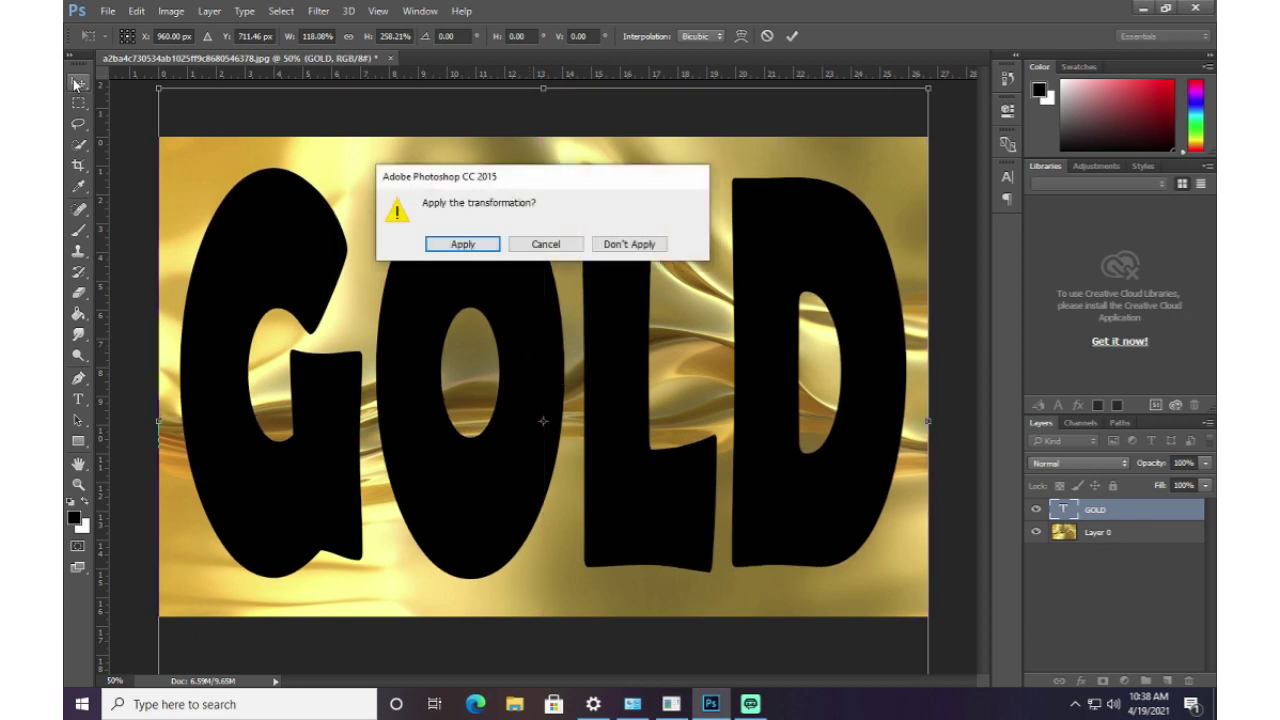
pyautogui.click(471, 245)
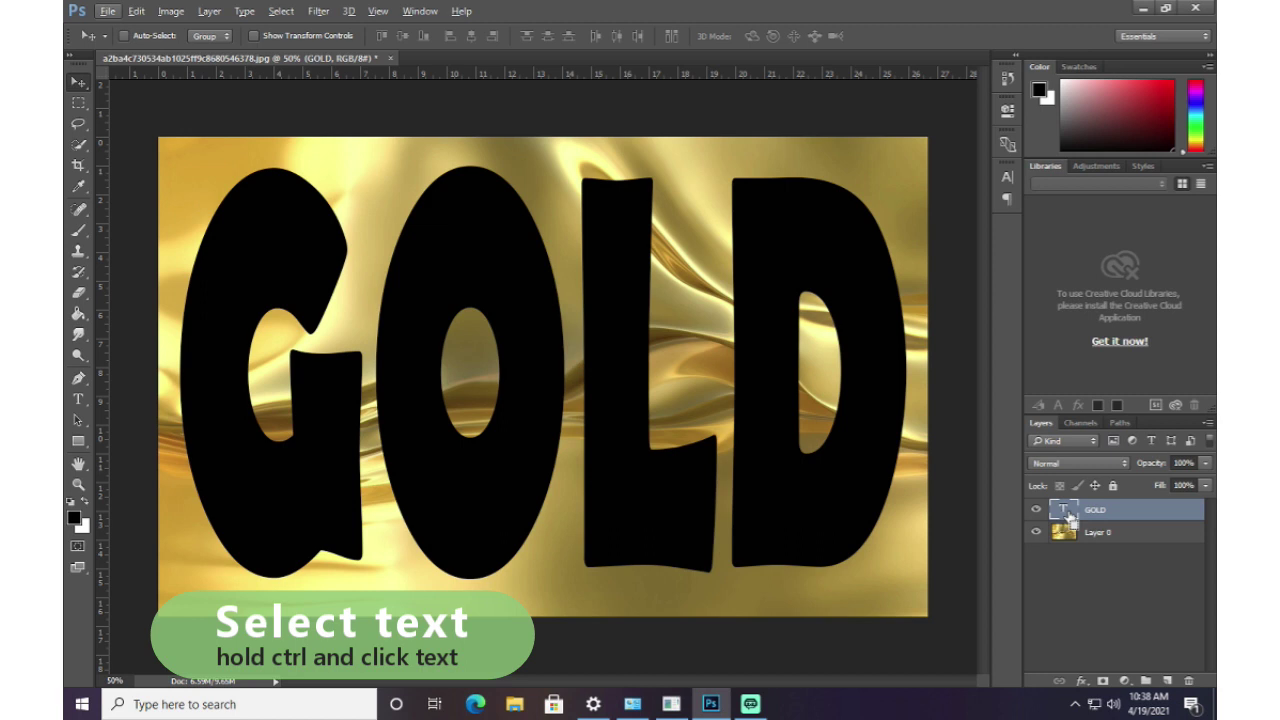
# Step: Load the GOLD text outline as a selection and copy that area of Layer 0 to a new layer
pyautogui.keyDown('ctrl'); pyautogui.click(1066, 512); pyautogui.keyUp('ctrl')
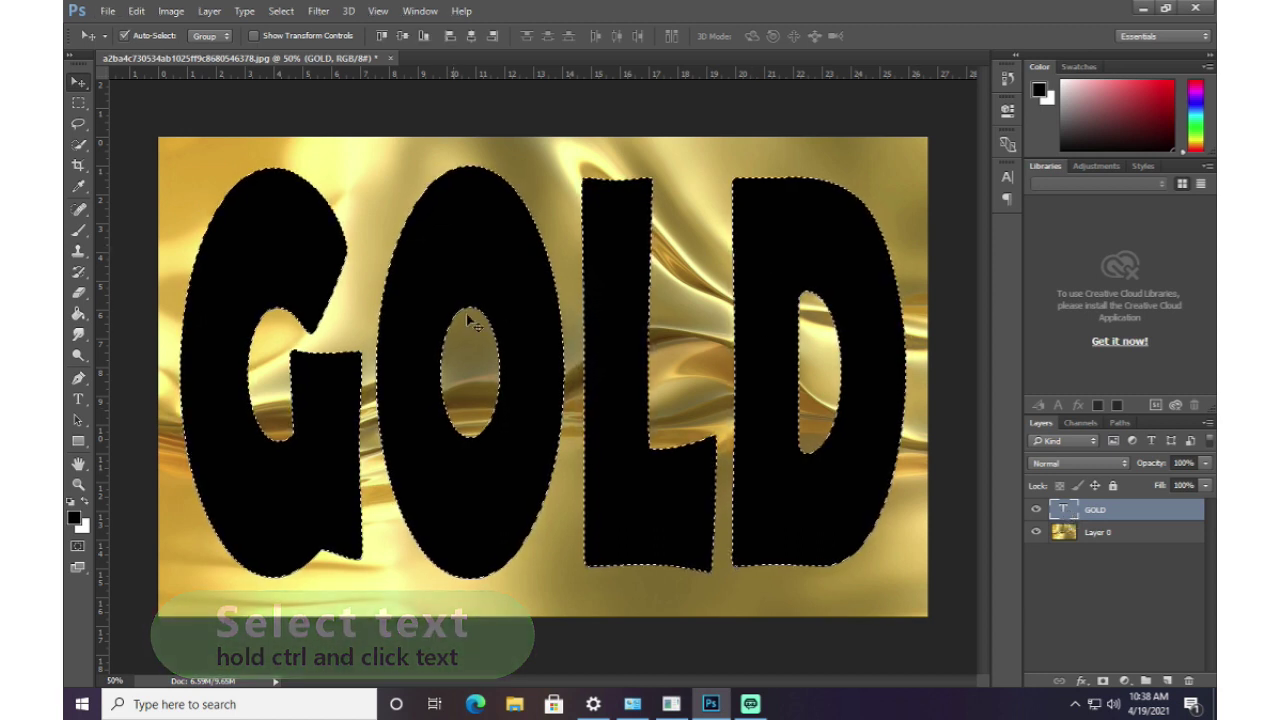
pyautogui.click(80, 110)
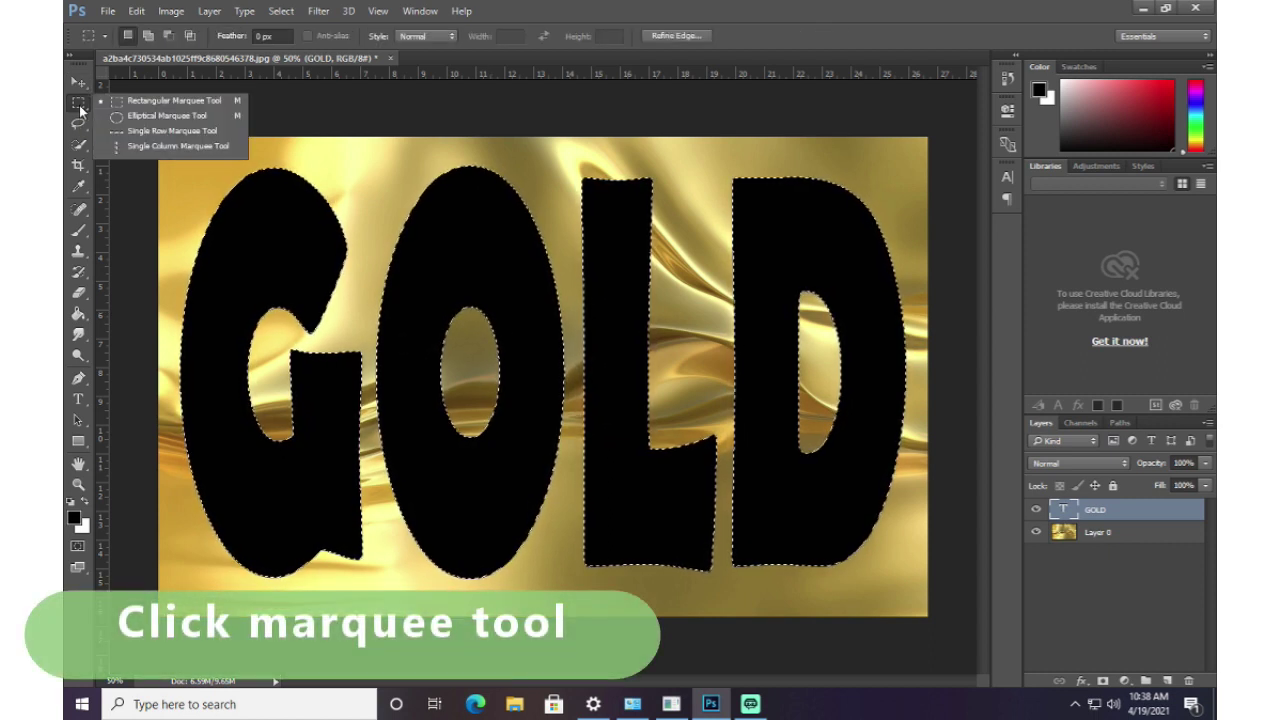
pyautogui.click(158, 104)
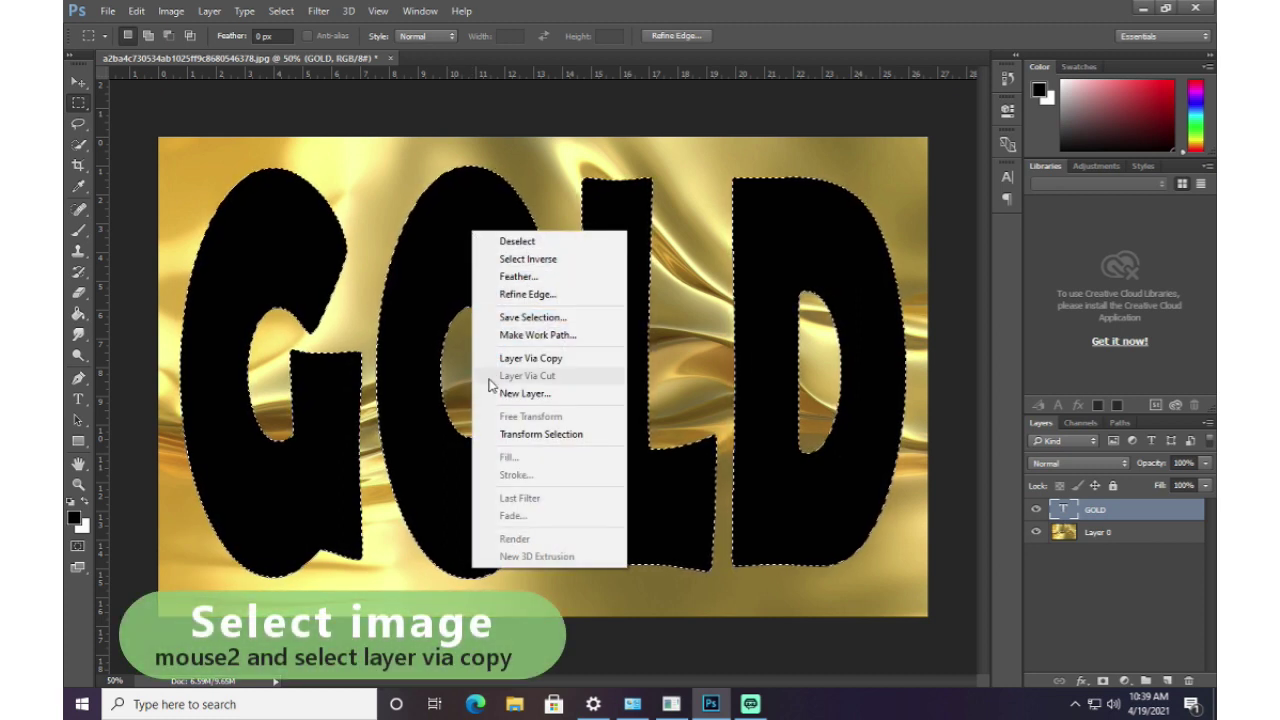
pyautogui.click(1112, 538)
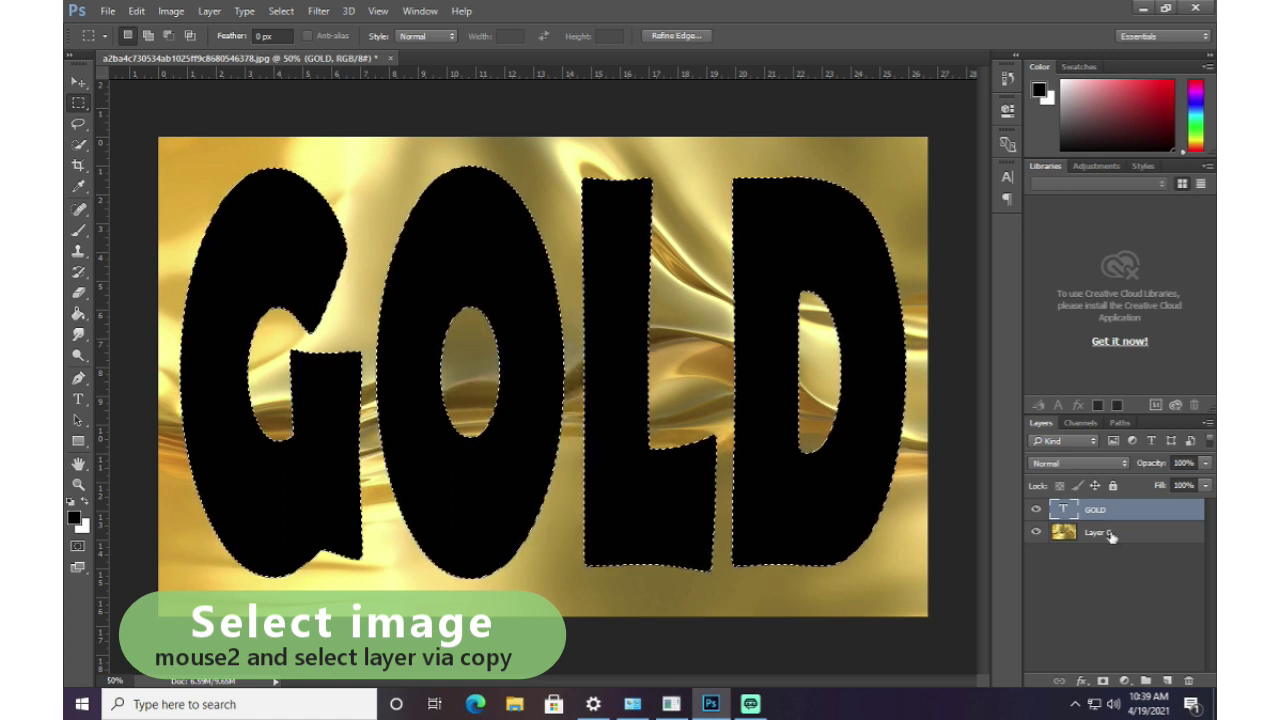
pyautogui.click(1112, 536)
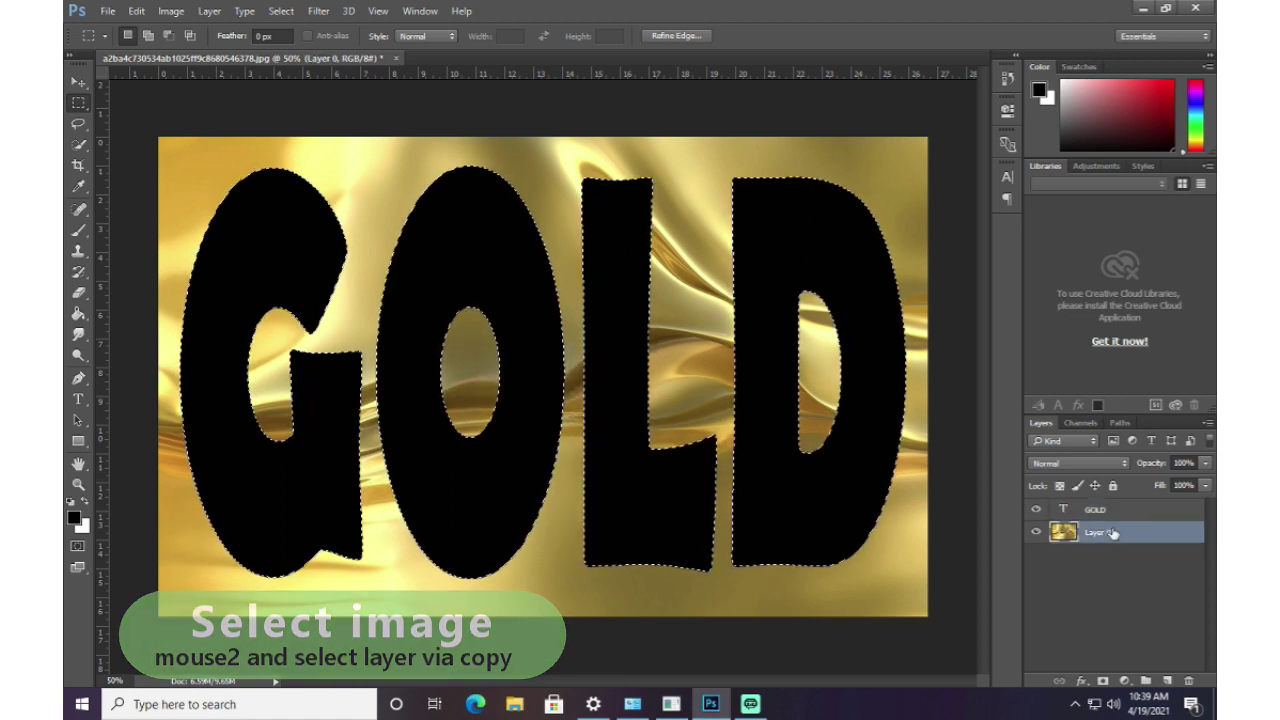
pyautogui.rightClick(475, 238)
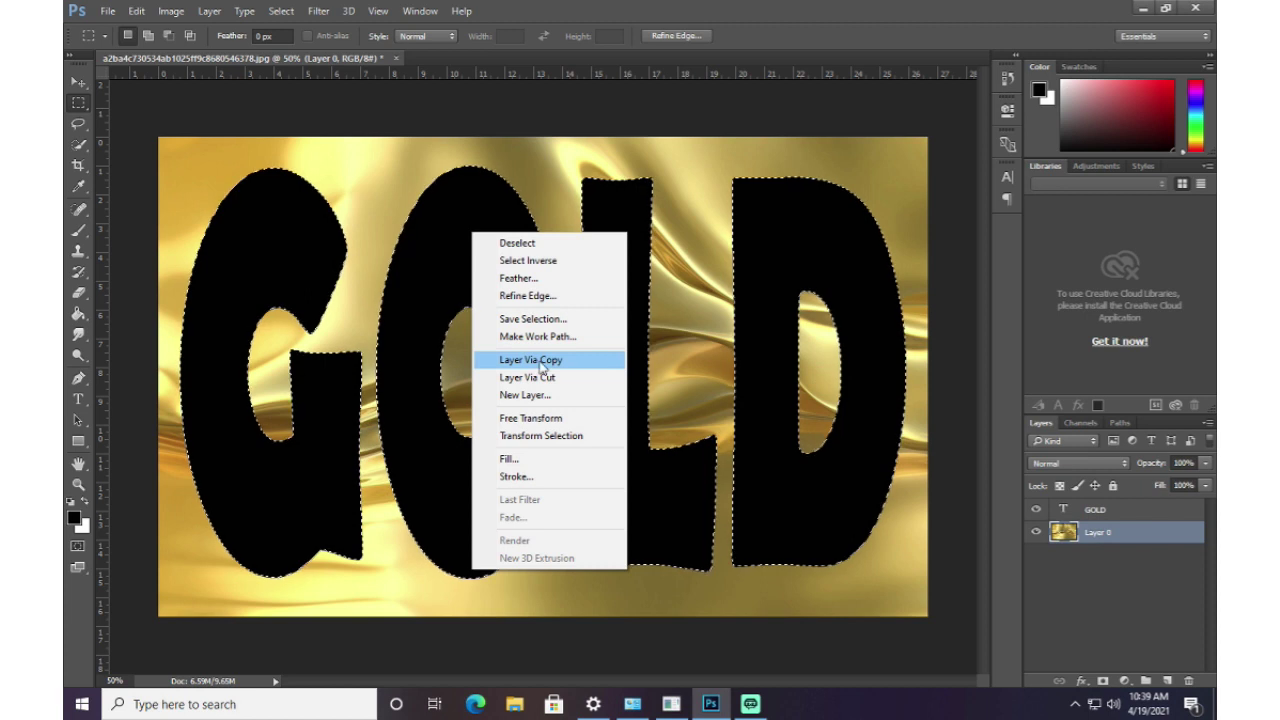
pyautogui.click(573, 362)
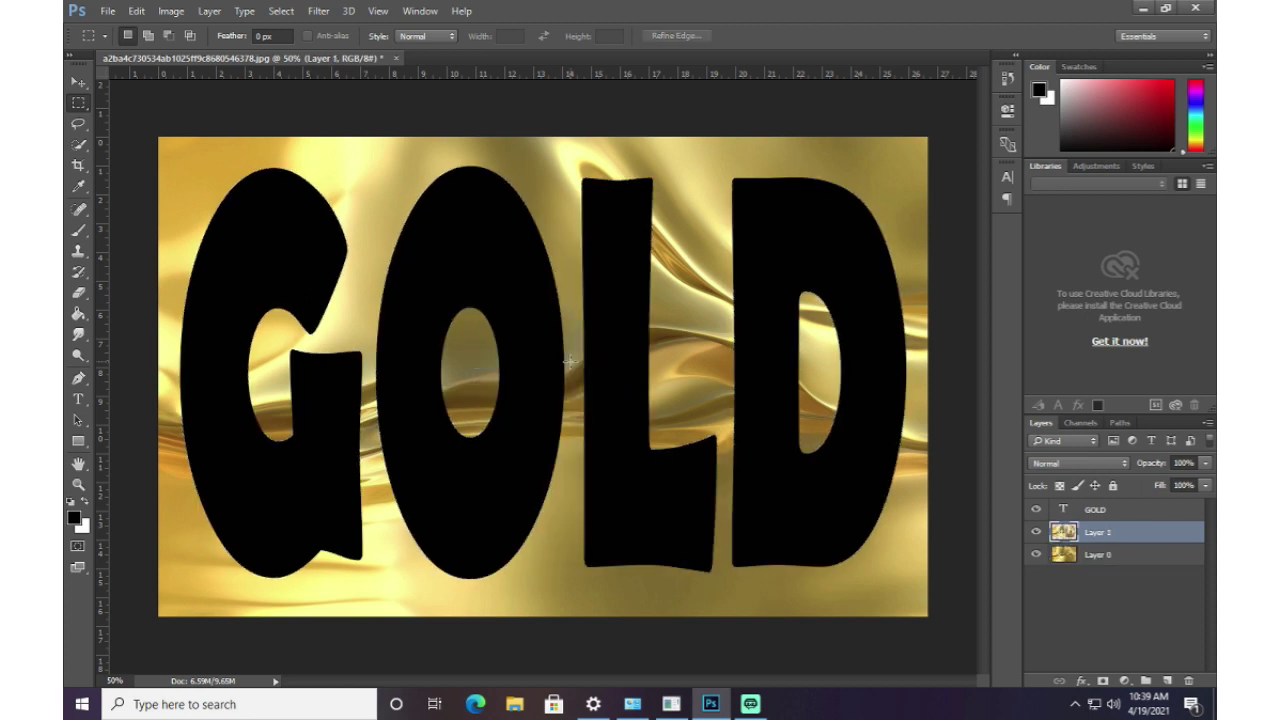
# Step: Hide Layer 0 and the GOLD text layer, and add an empty layer directly below Layer 1
pyautogui.click(1036, 555)
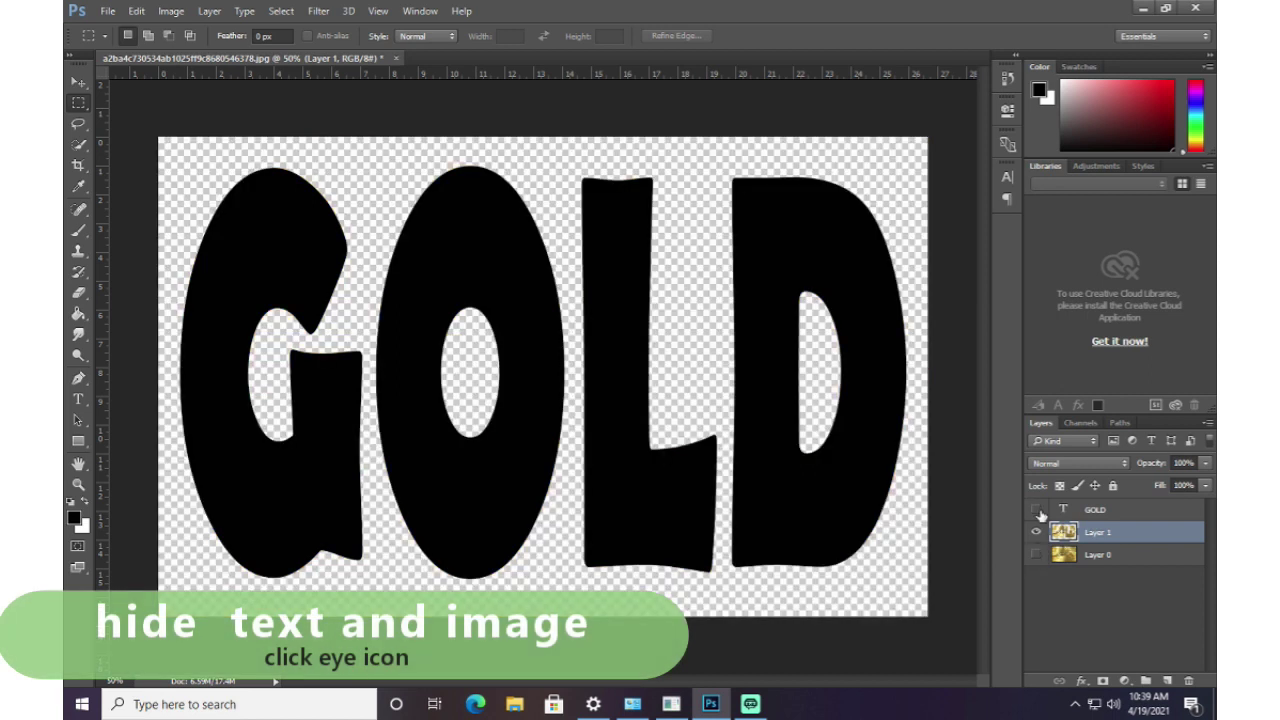
pyautogui.click(1037, 510)
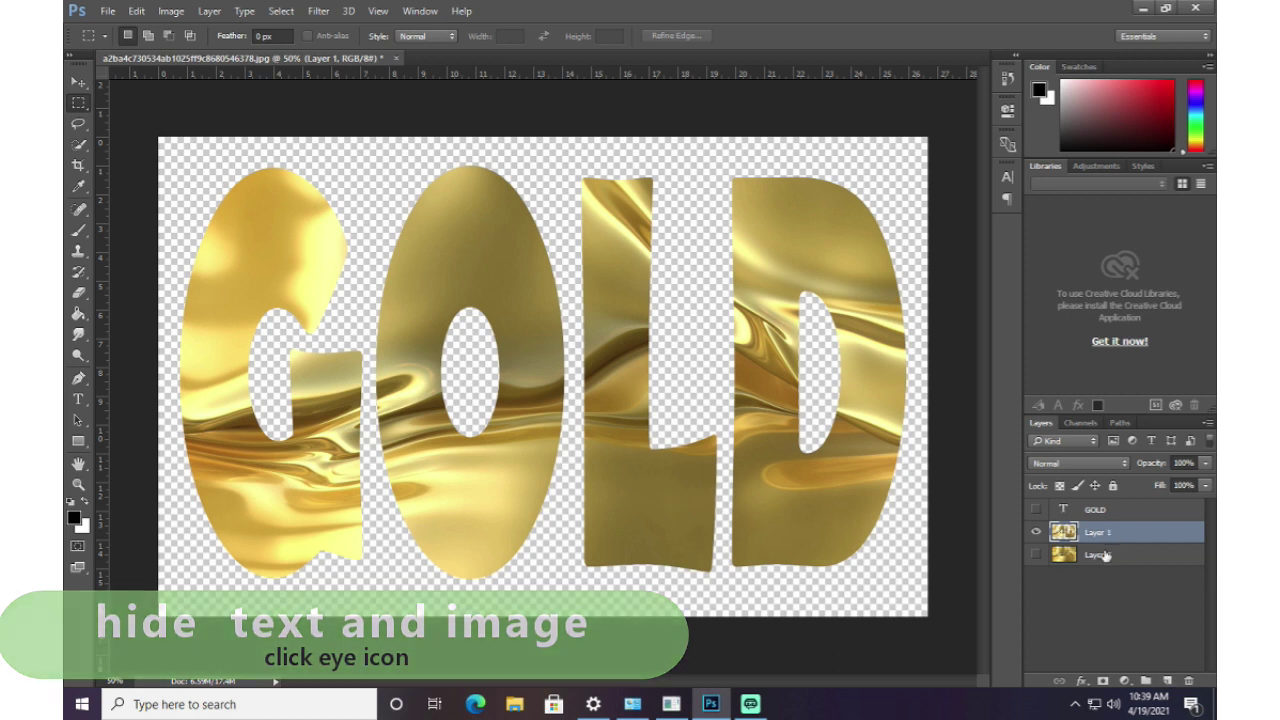
pyautogui.hotkey('alt', '[')
pyautogui.click(1167, 681)
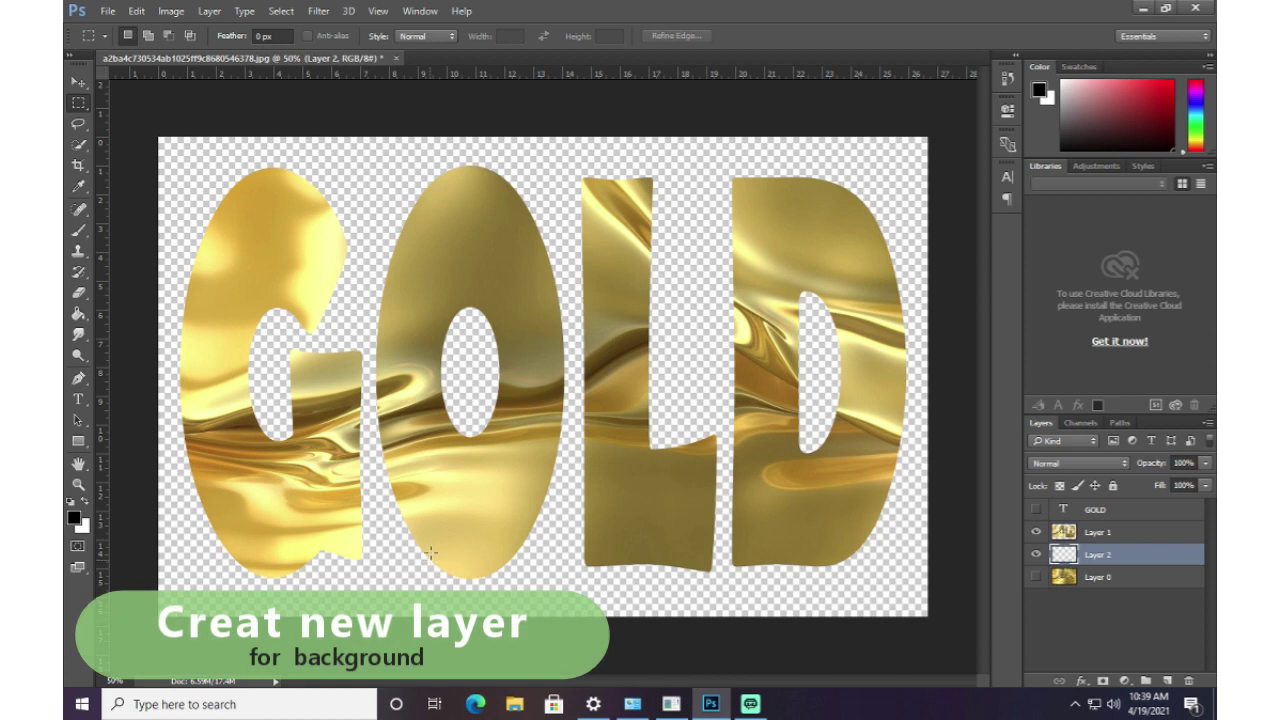
# Step: Set the foreground color to black (000000) and fill the new background layer with it using the Paint Bucket
pyautogui.click(78, 520)
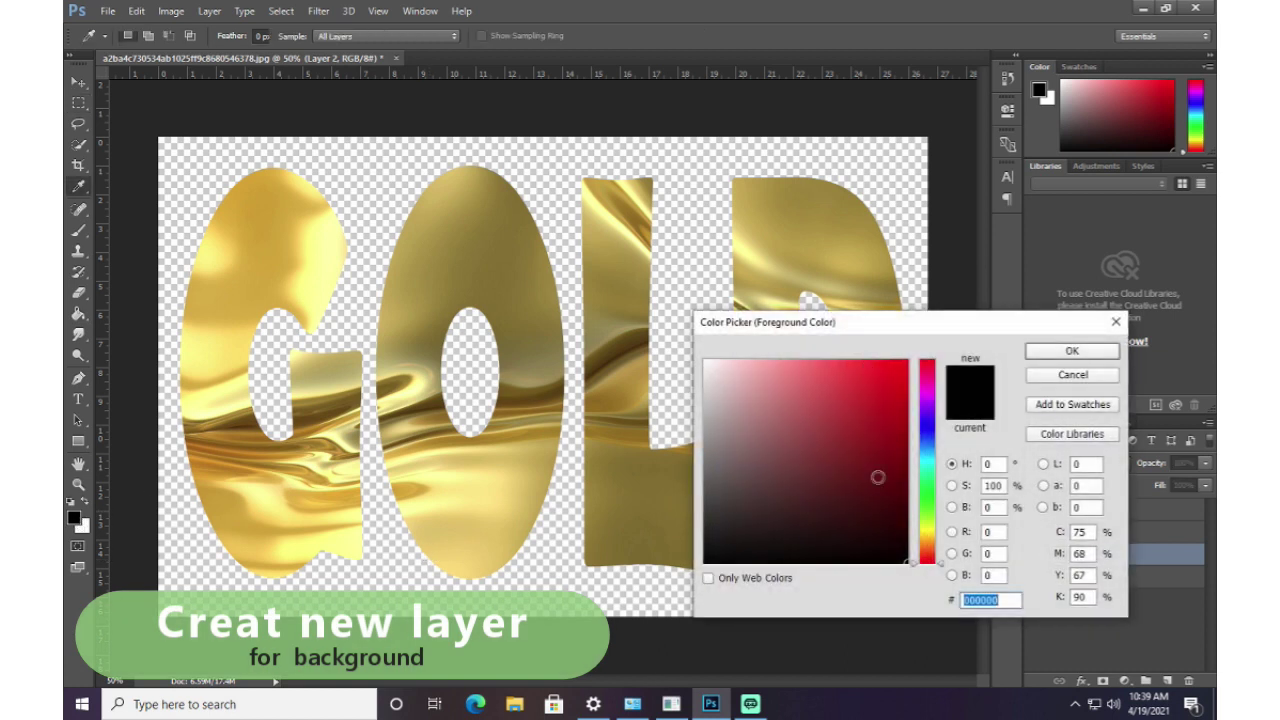
pyautogui.click(907, 563)
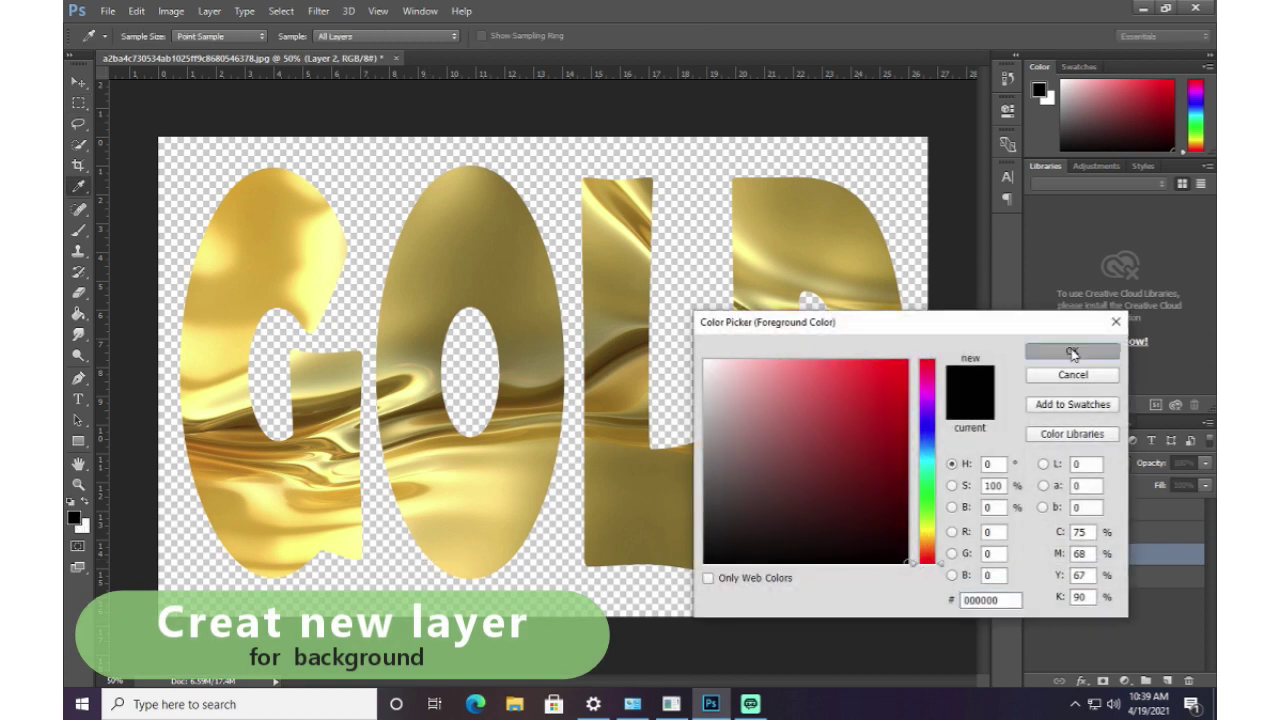
pyautogui.click(1072, 351)
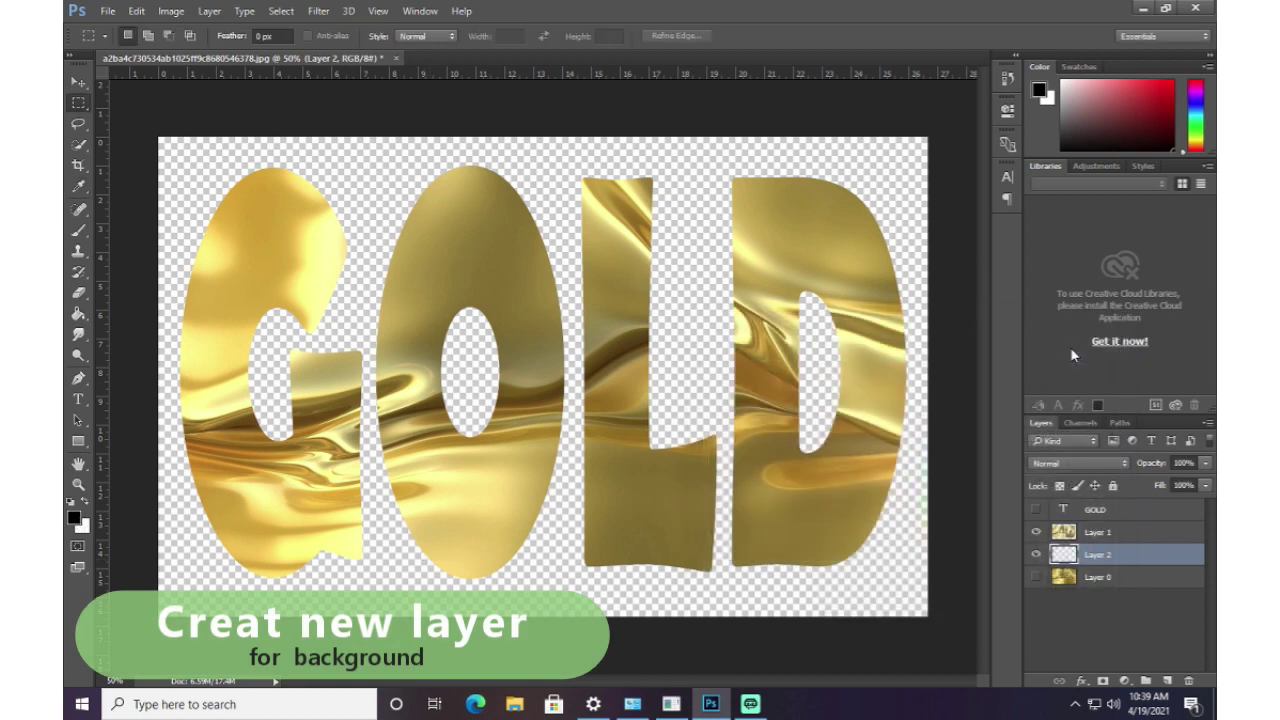
pyautogui.click(80, 318)
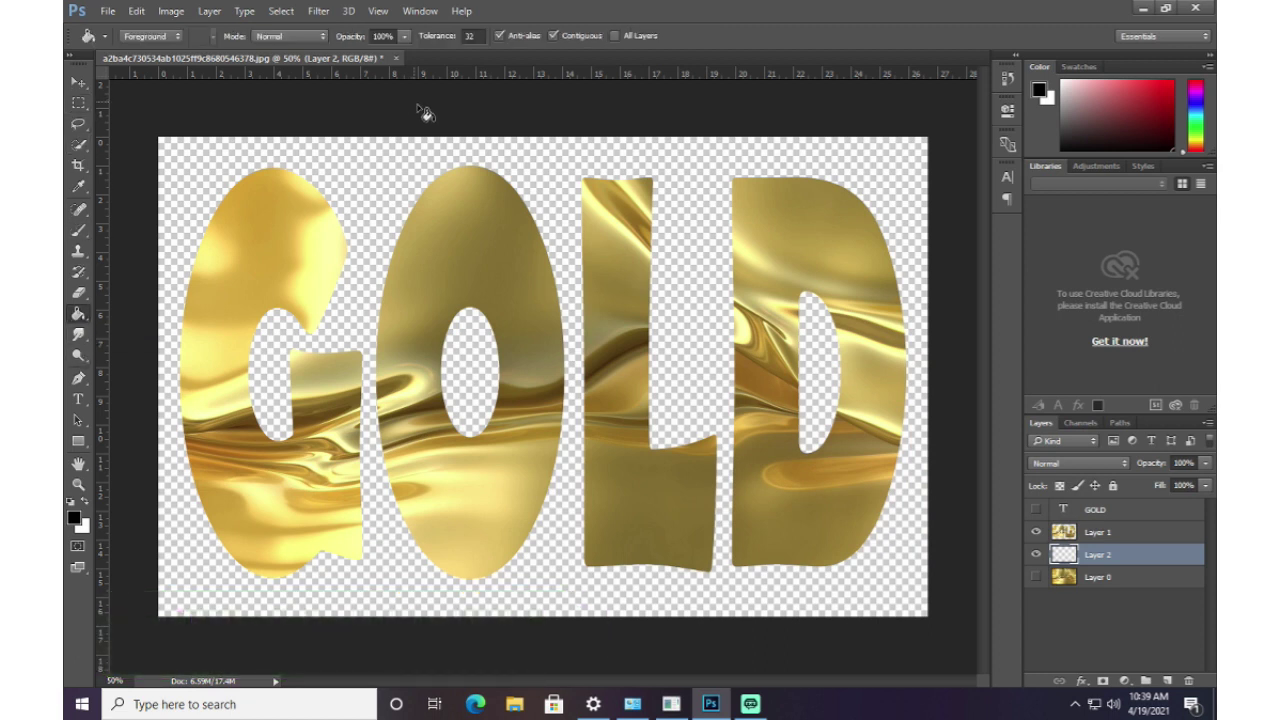
pyautogui.click(392, 158)
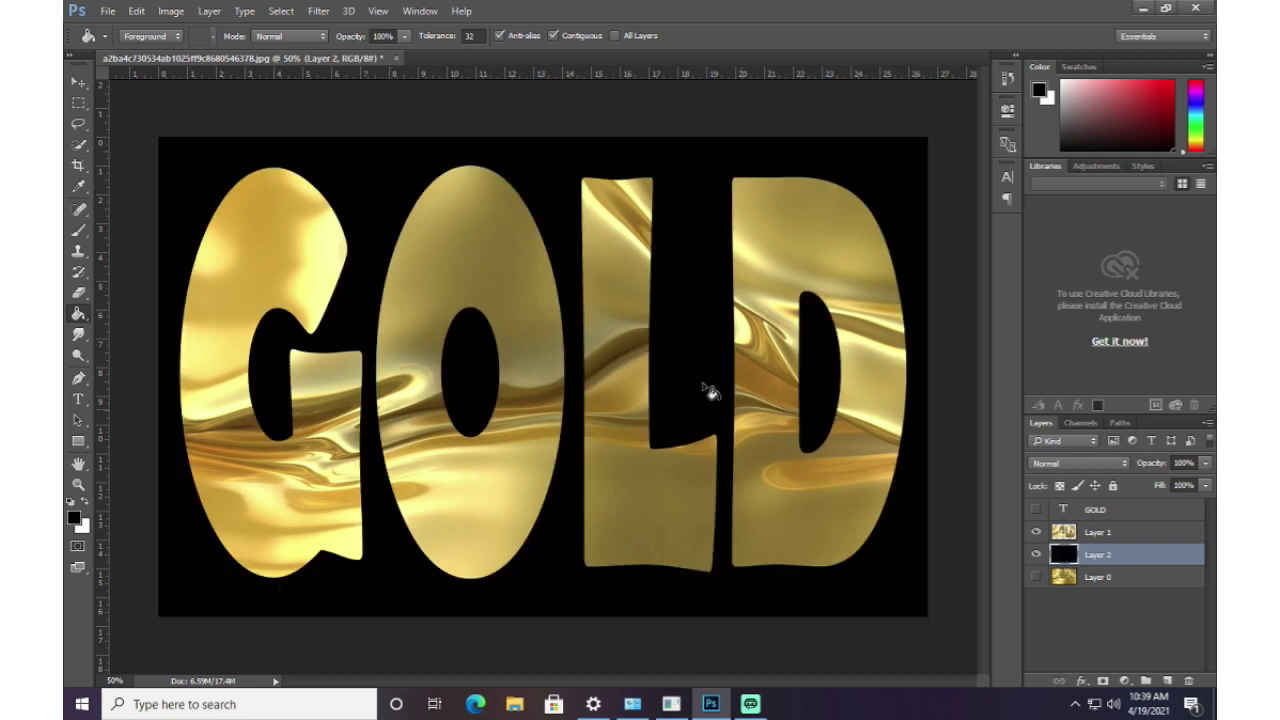
# Step: Select Layer 1 with the gold lettering and open its Blending Options, keeping the artwork in view
pyautogui.click(1107, 540)
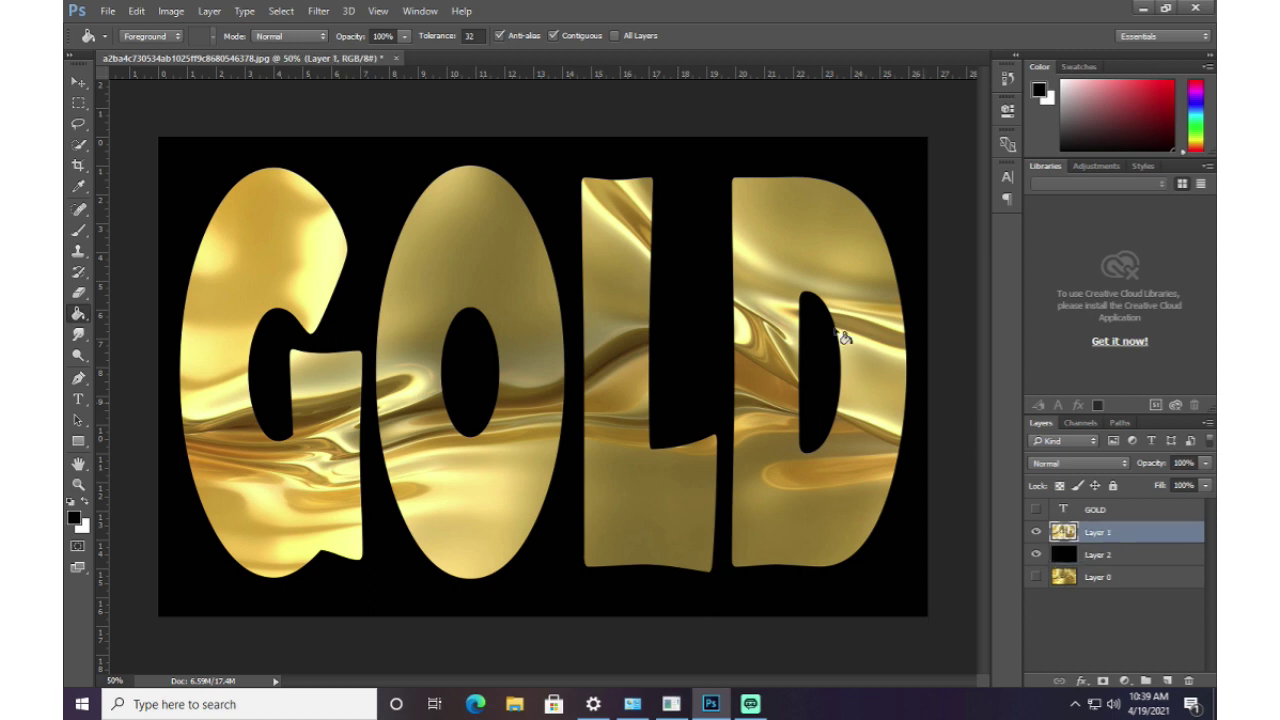
pyautogui.click(79, 82)
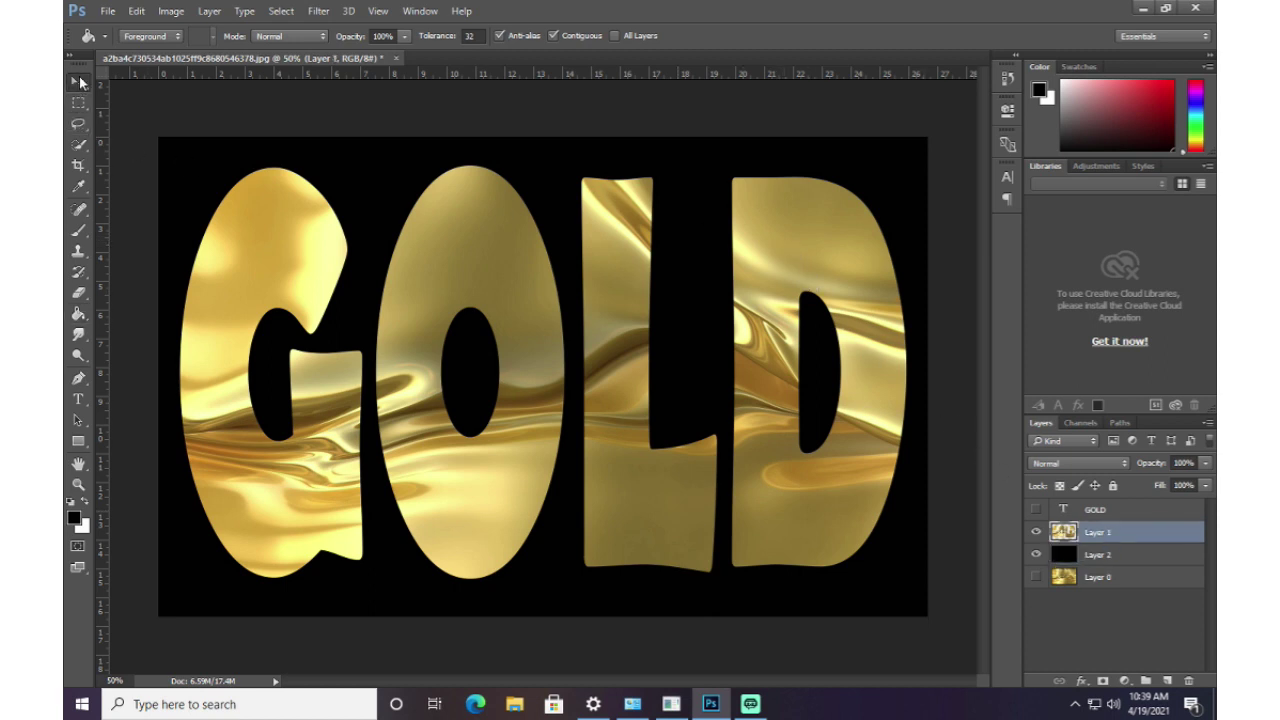
pyautogui.rightClick(762, 238)
pyautogui.click(888, 358)
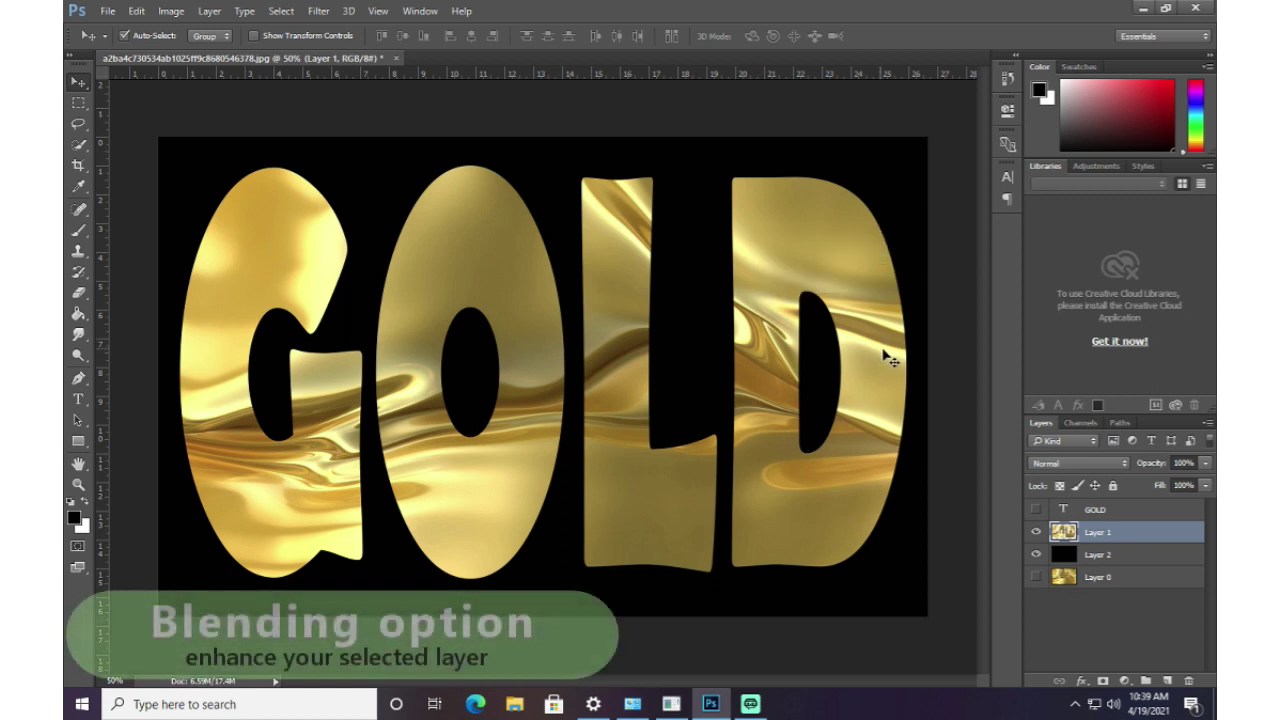
pyautogui.rightClick(1100, 533)
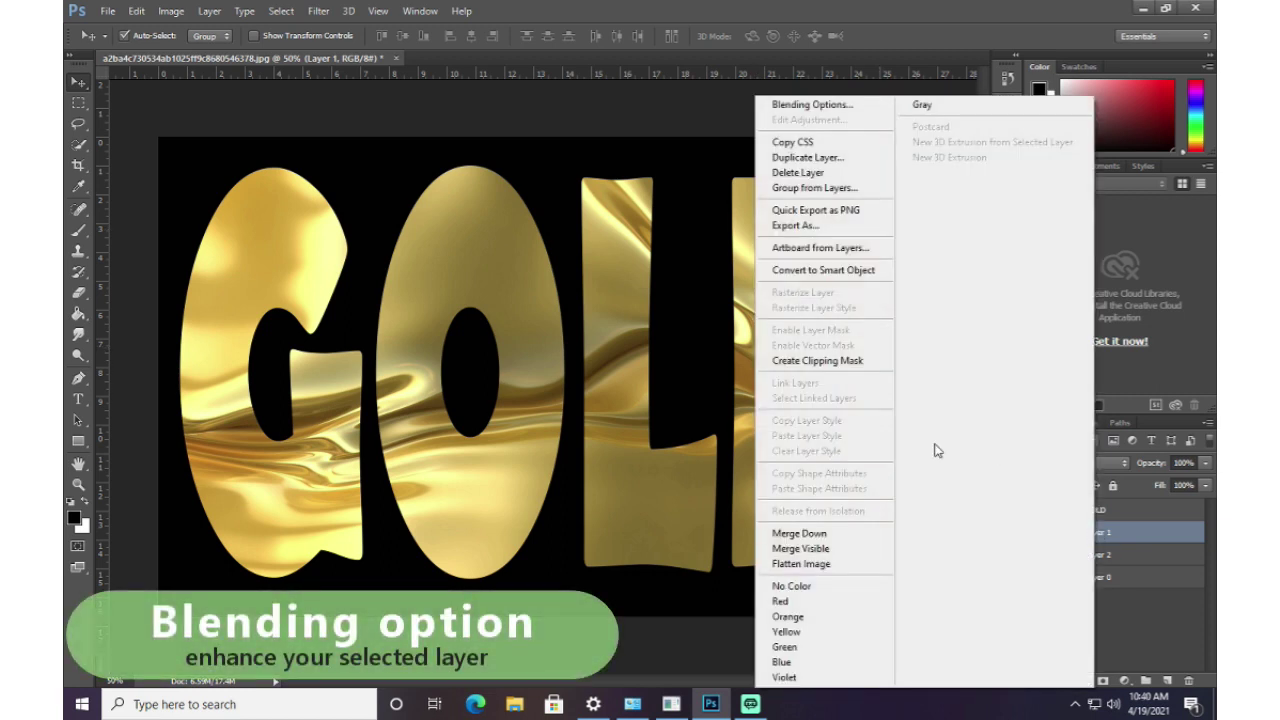
pyautogui.click(812, 105)
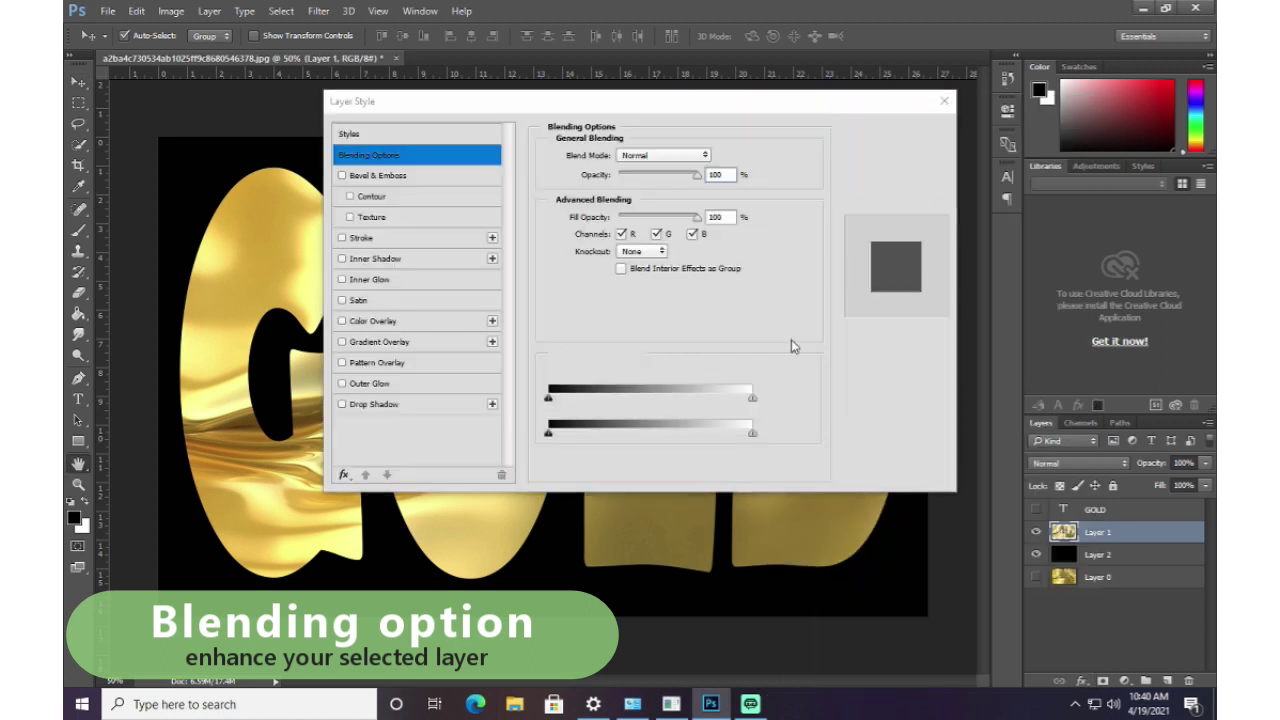
pyautogui.moveTo(716, 100); pyautogui.dragTo(880, 46)
# Step: Add a Stroke effect to Layer 1 in pale yellow (ffffac) with a size of 4 px
pyautogui.click(576, 172)
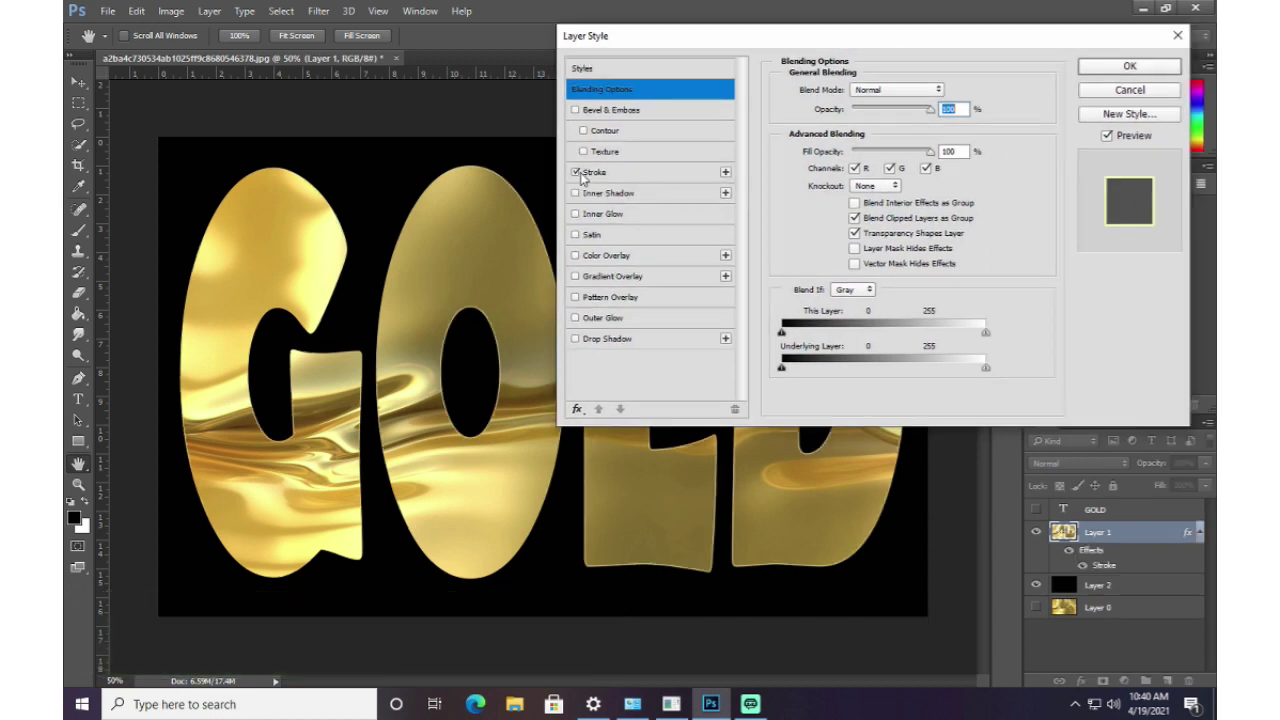
pyautogui.click(600, 173)
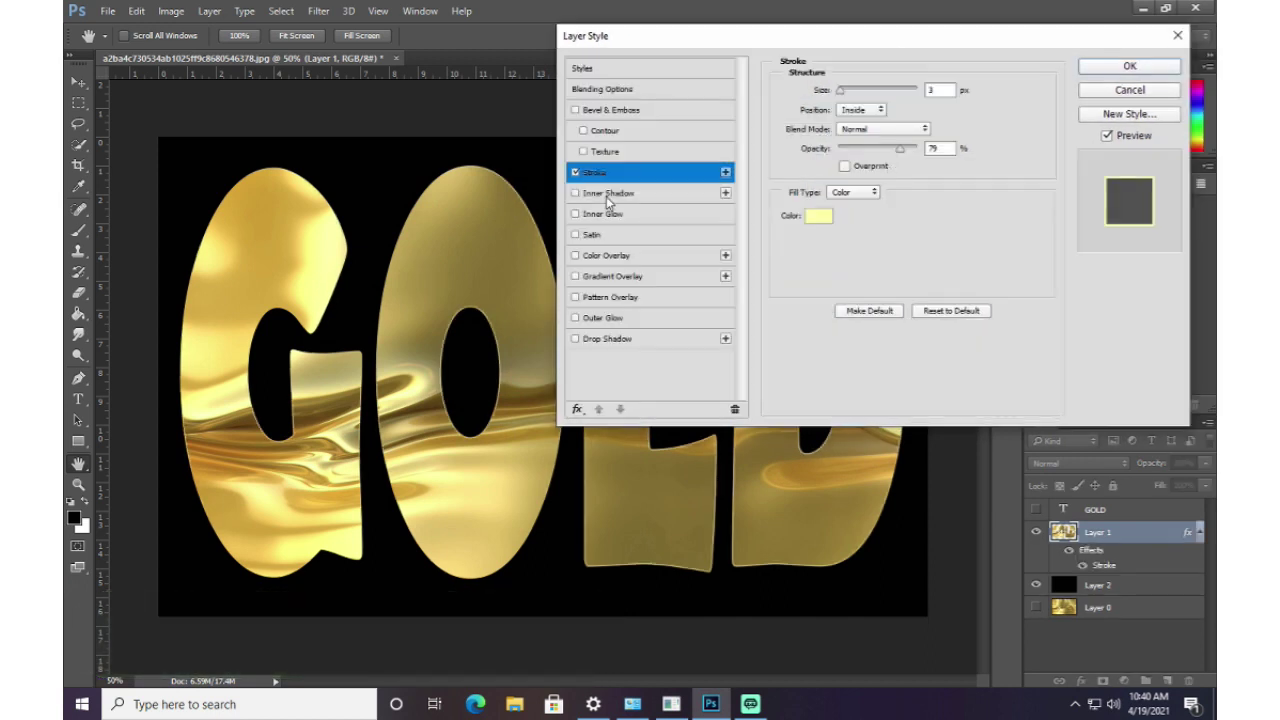
pyautogui.click(816, 217)
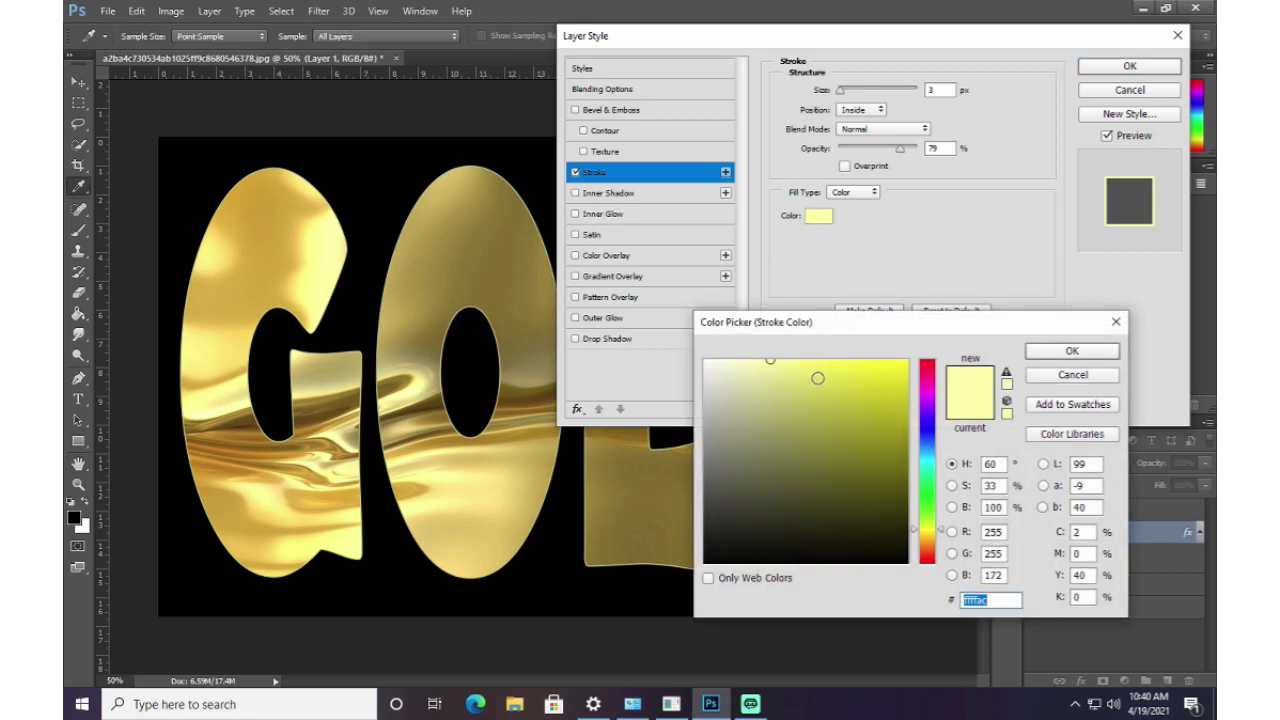
pyautogui.click(1070, 352)
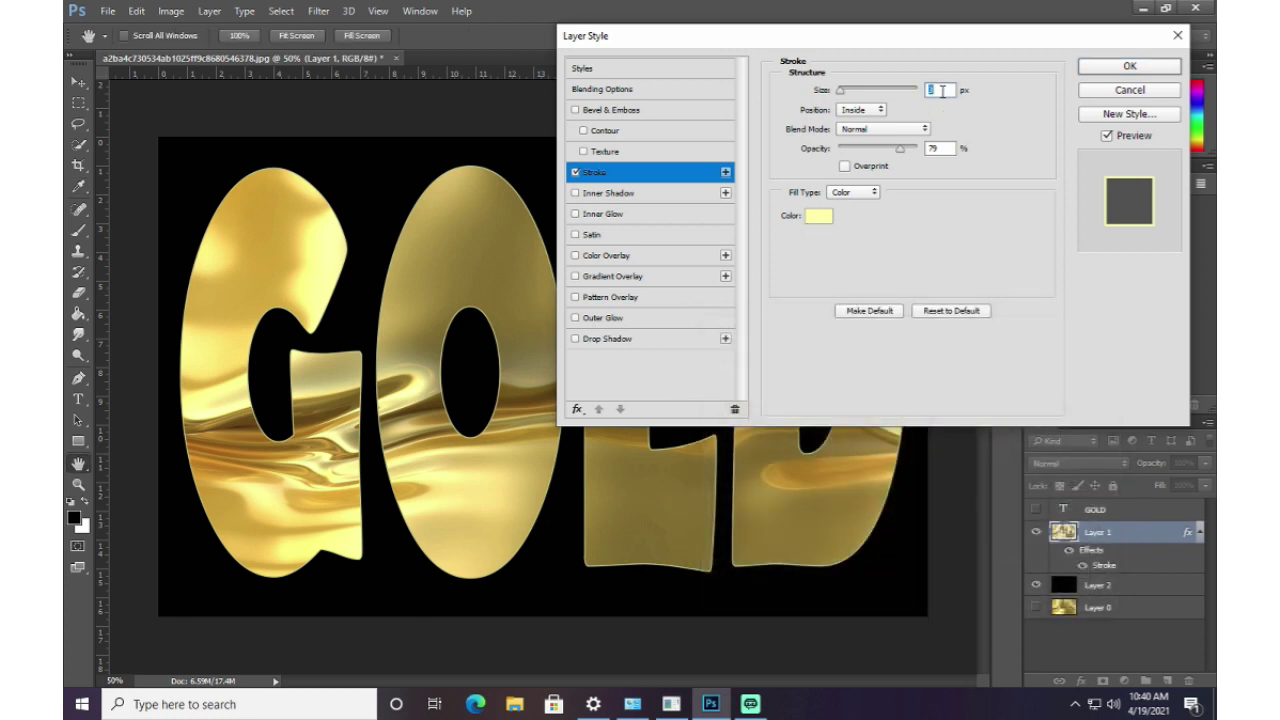
pyautogui.moveTo(842, 92)
pyautogui.mouseDown()
pyautogui.moveTo(910, 90)
pyautogui.moveTo(850, 95)
pyautogui.moveTo(880, 95)
pyautogui.moveTo(843, 112)
pyautogui.mouseUp()
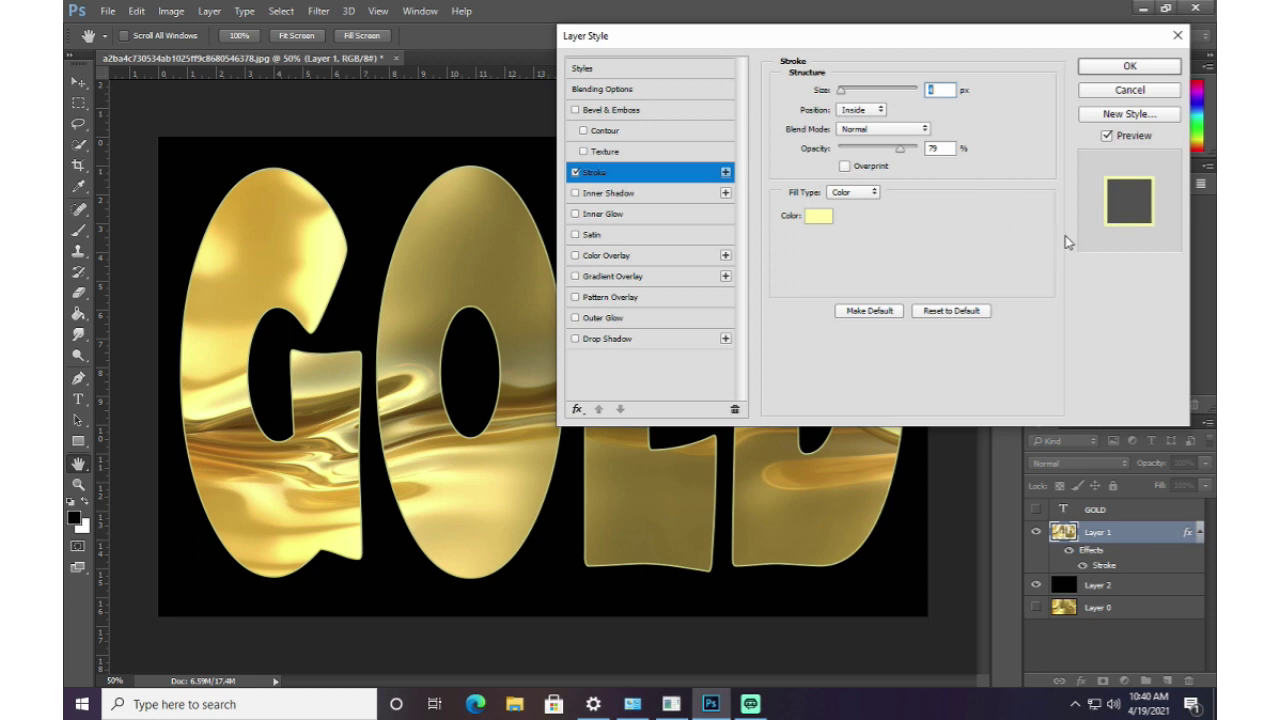
# Step: Enable Bevel & Emboss on Layer 1 with a depth of 144% and a size of 27 px
pyautogui.click(575, 110)
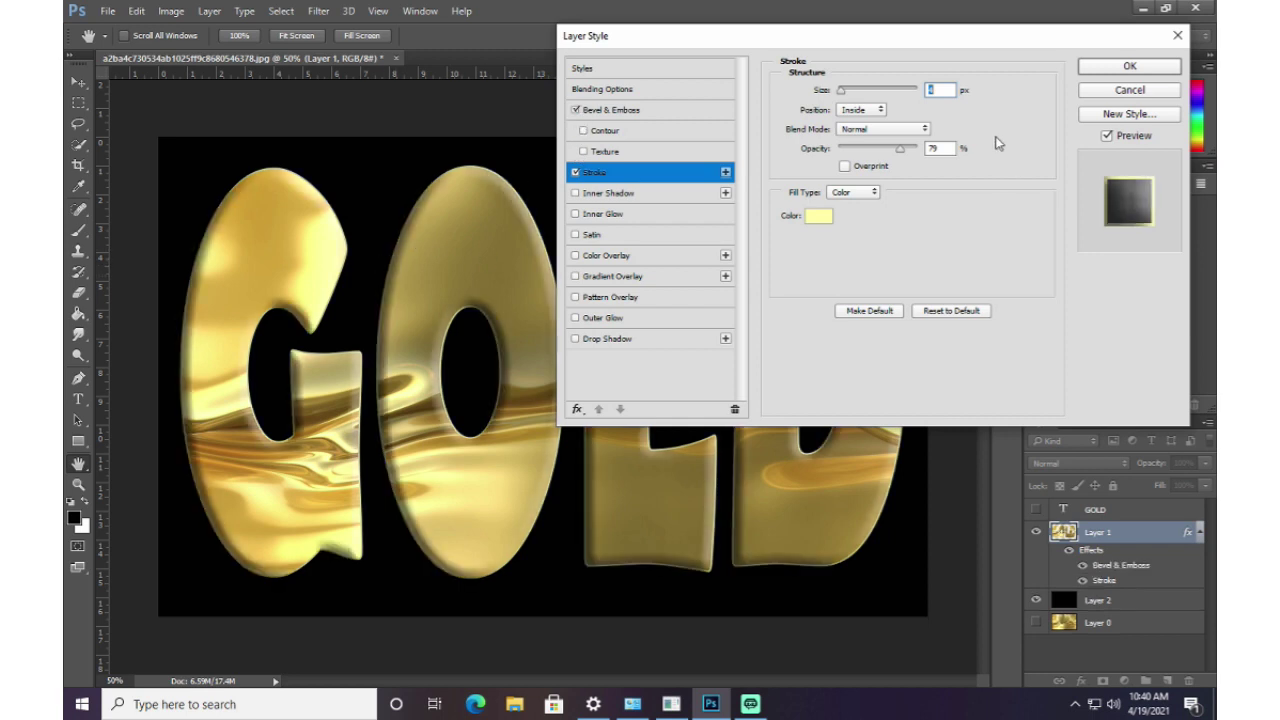
pyautogui.moveTo(843, 92)
pyautogui.mouseDown()
pyautogui.moveTo(925, 100)
pyautogui.moveTo(900, 112)
pyautogui.moveTo(918, 120)
pyautogui.moveTo(842, 118)
pyautogui.mouseUp()
pyautogui.click(608, 112)
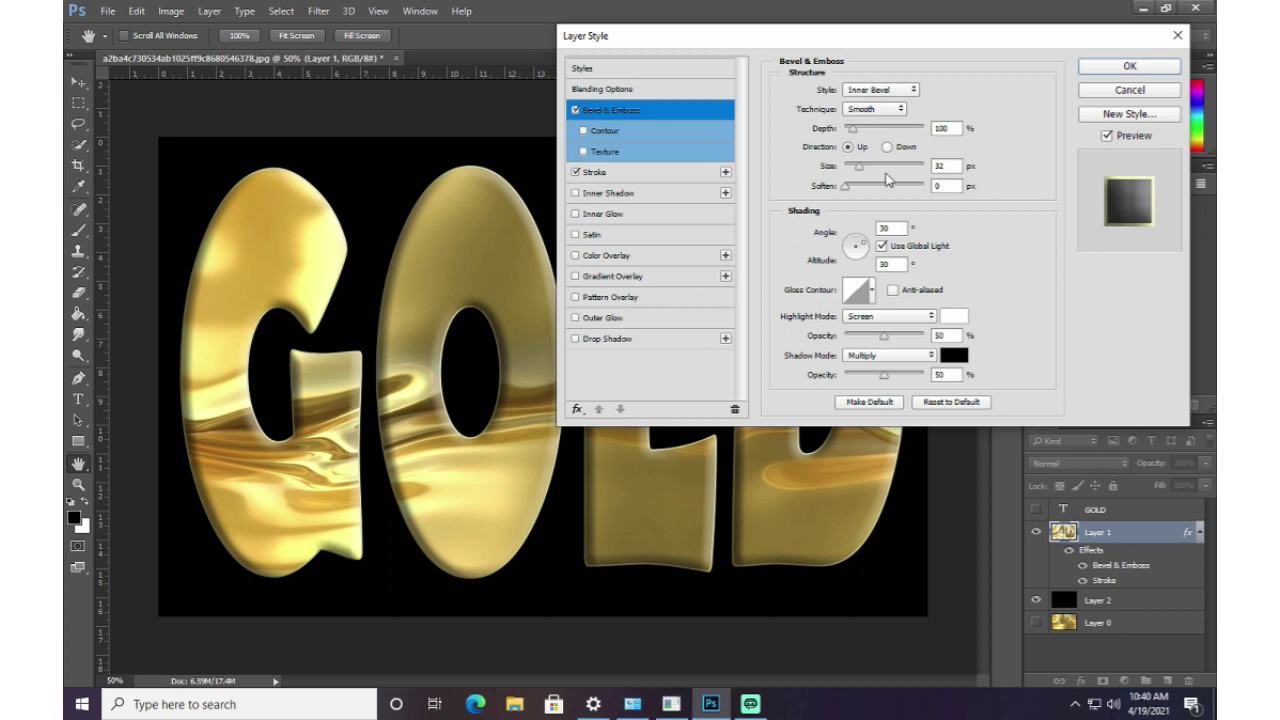
pyautogui.moveTo(852, 130)
pyautogui.mouseDown()
pyautogui.moveTo(928, 138)
pyautogui.moveTo(858, 146)
pyautogui.moveTo(866, 180)
pyautogui.moveTo(849, 166)
pyautogui.moveTo(862, 132)
pyautogui.moveTo(873, 136)
pyautogui.moveTo(856, 137)
pyautogui.mouseUp()
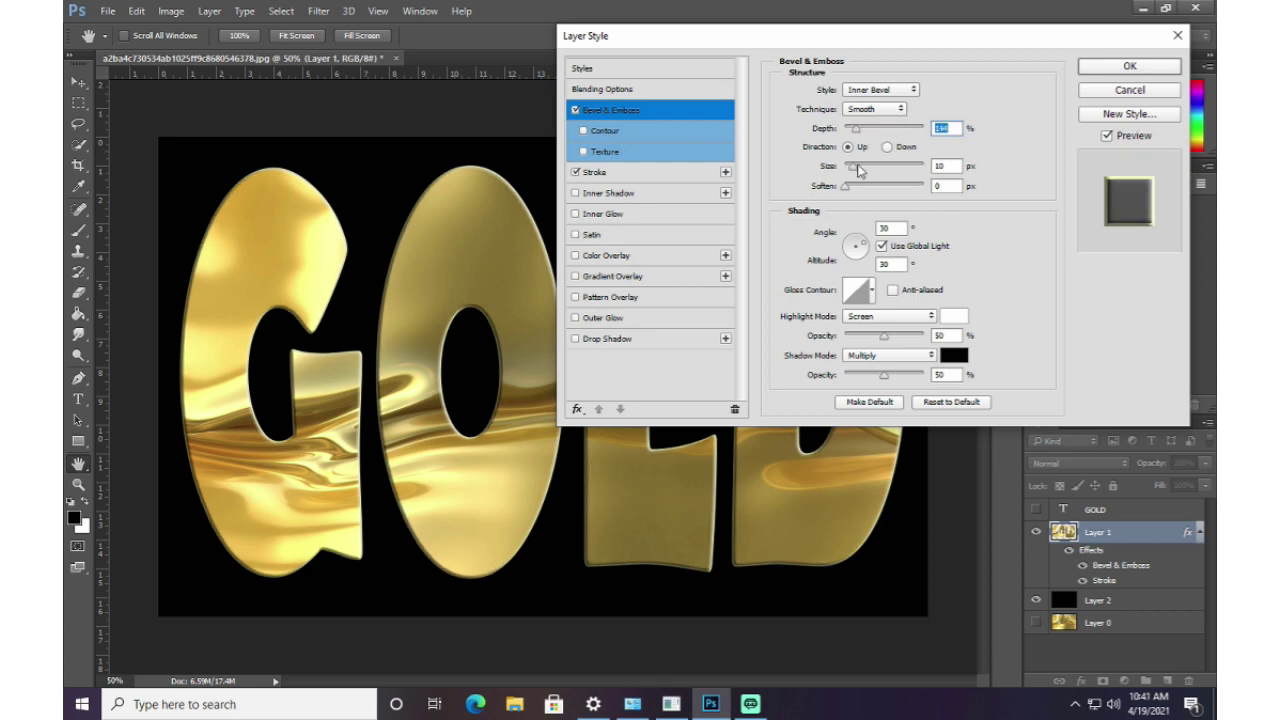
pyautogui.moveTo(853, 170); pyautogui.dragTo(858, 171)
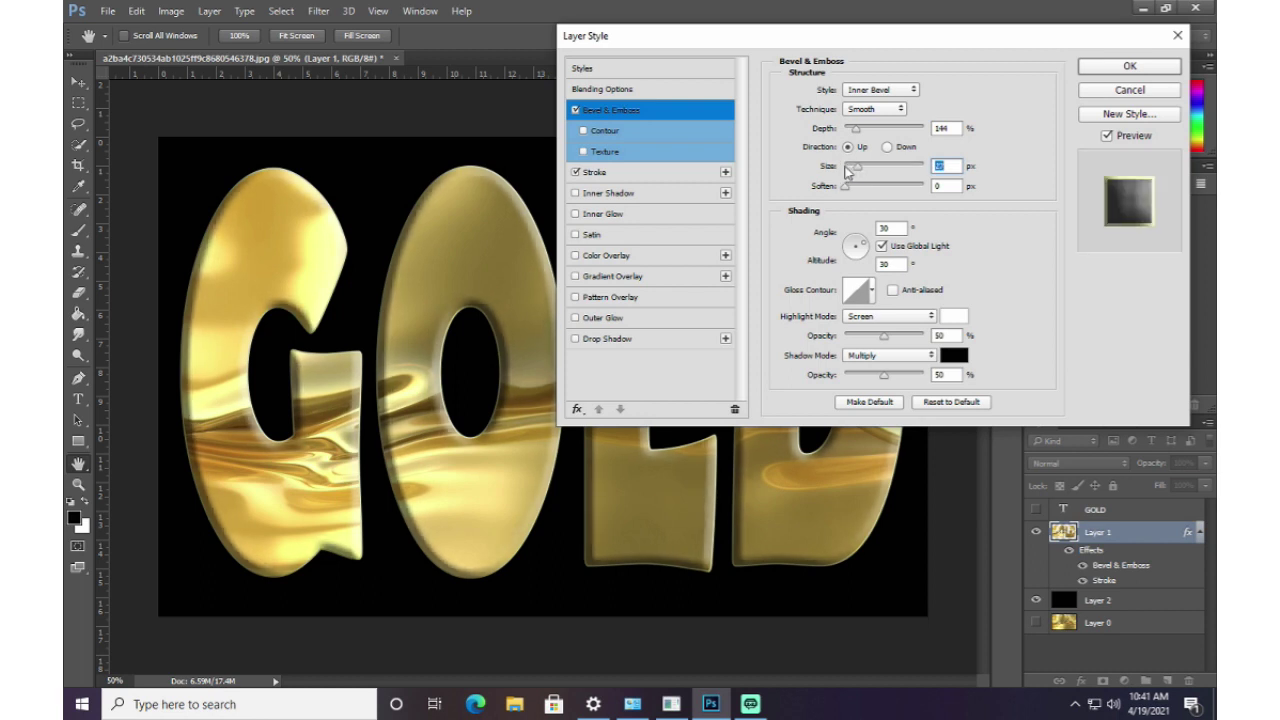
# Step: Set the bevel's Soften value to 6 px and apply the layer style to Layer 1
pyautogui.moveTo(848, 189); pyautogui.dragTo(891, 193)
pyautogui.moveTo(885, 186); pyautogui.dragTo(879, 188)
pyautogui.moveTo(943, 43); pyautogui.dragTo(871, 43)
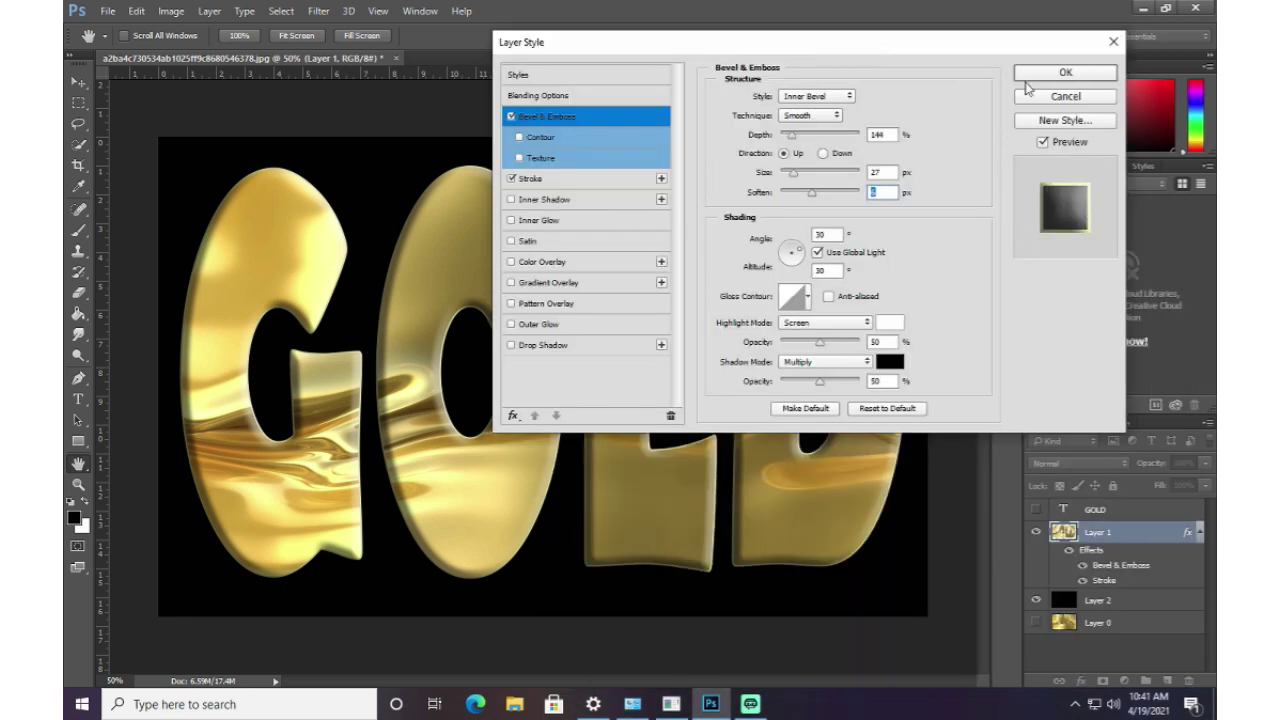
pyautogui.click(1068, 73)
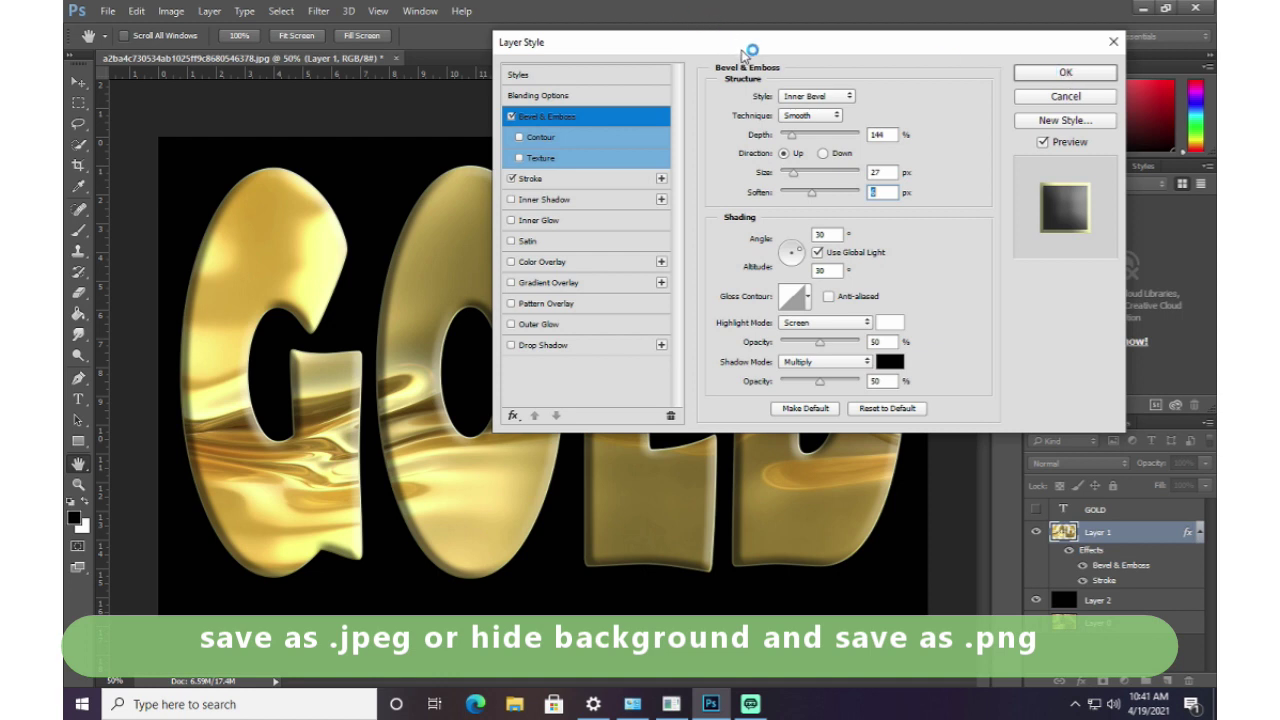
pyautogui.click(1062, 75)
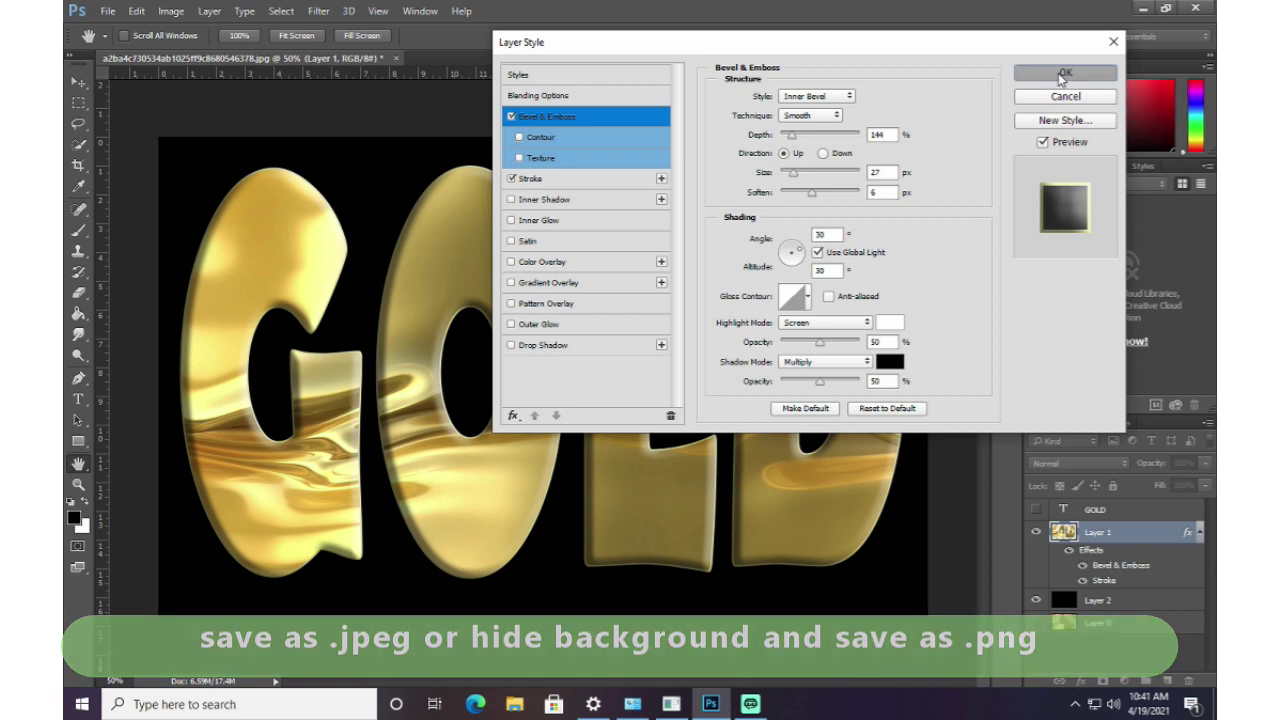